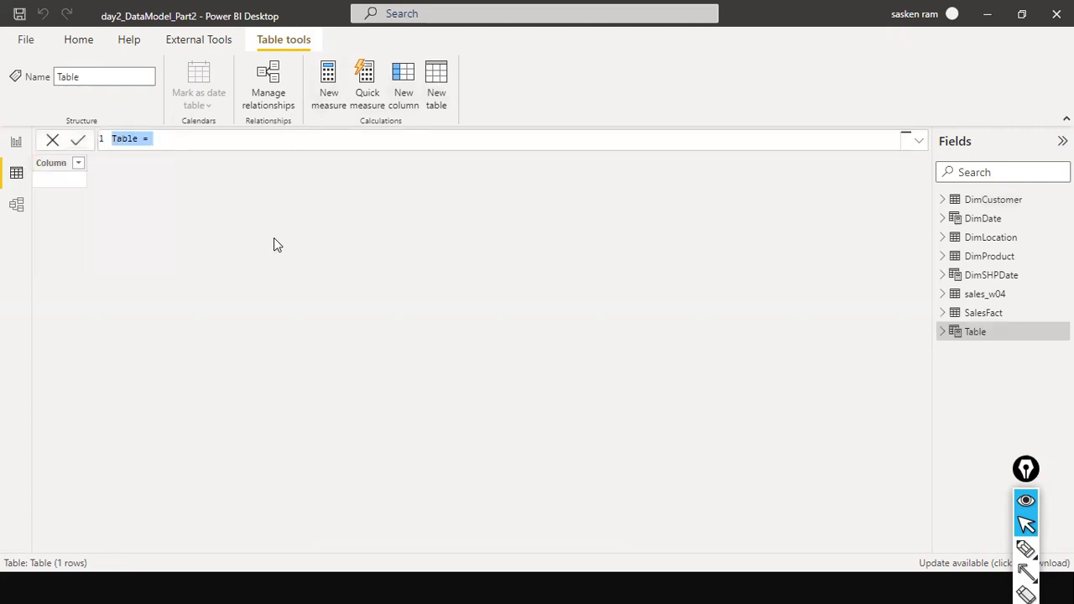
Name the new calculated table Dim_Date and start its formula with the CALENDAR function.
key(BackSpace)
text(Dim_date)
key(BackSpace)
key(BackSpace)
key(BackSpace)
key(BackSpace)
text(Date = CALENDAR()
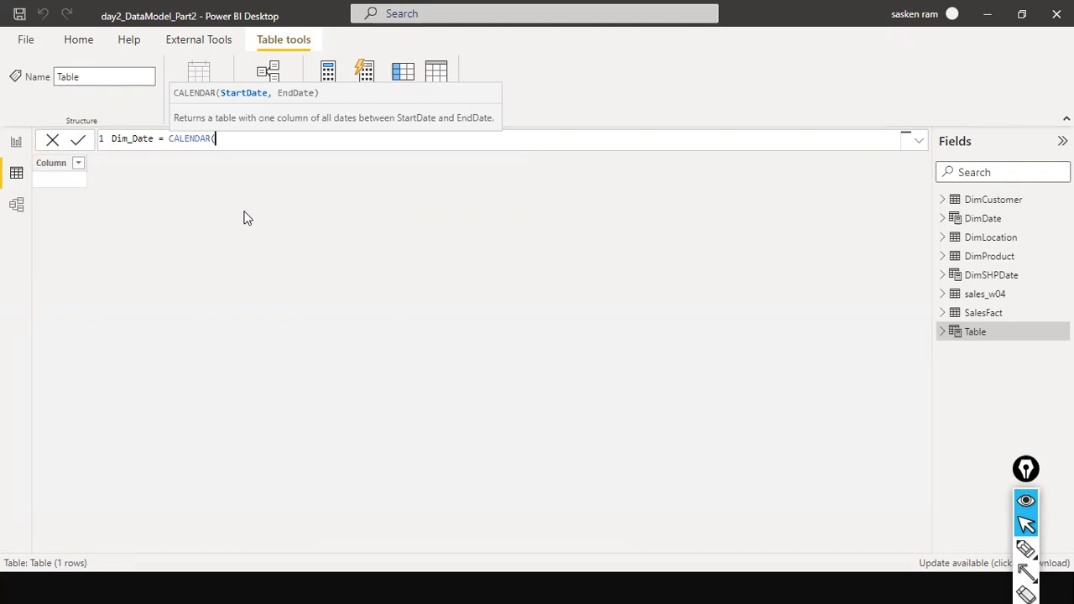
text('01/01/2001)
key(BackSpace)
key(BackSpace)
key(BackSpace)
key(BackSpace)
key(BackSpace)
key(BackSpace)
key(BackSpace)
key(BackSpace)
key(BackSpace)
key(BackSpace)
key(BackSpace)
Enter MIN( sales_w04[Order_Date]) as the start date of the CALENDAR function.
text(MIN)
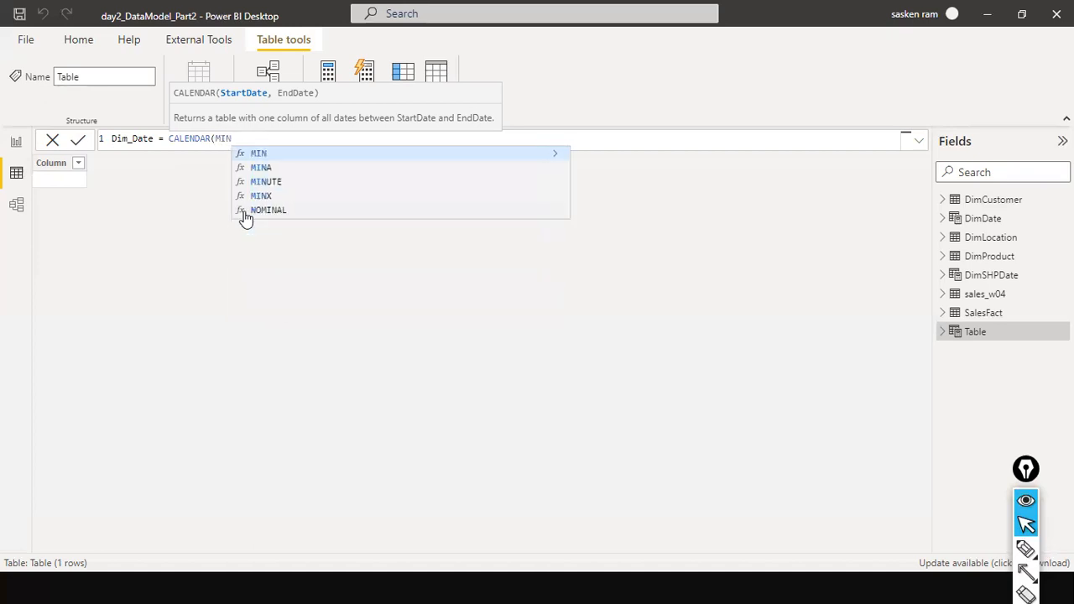
text(()
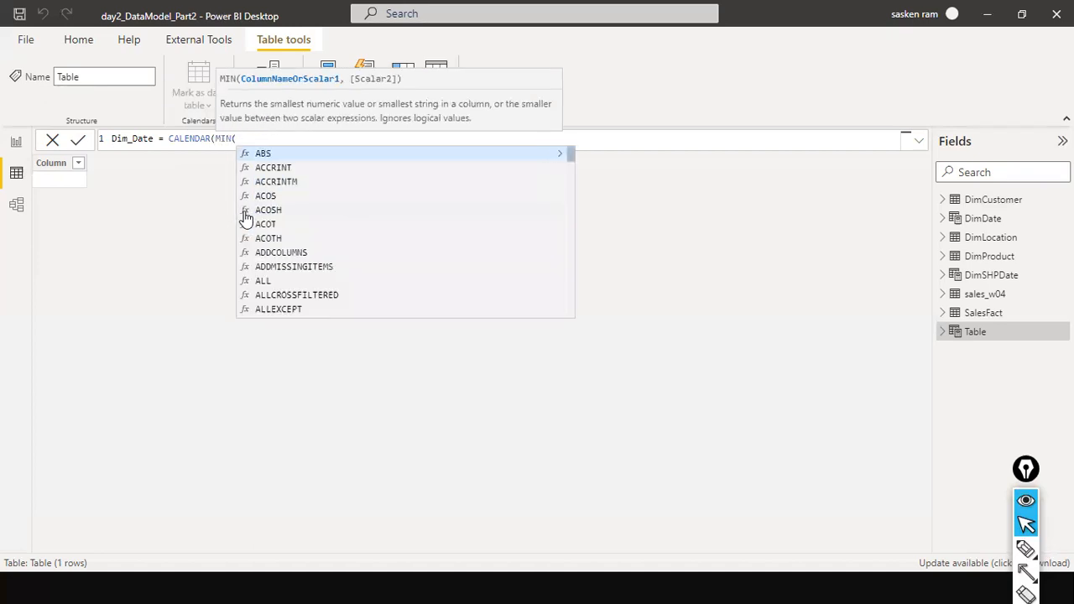
text( order)
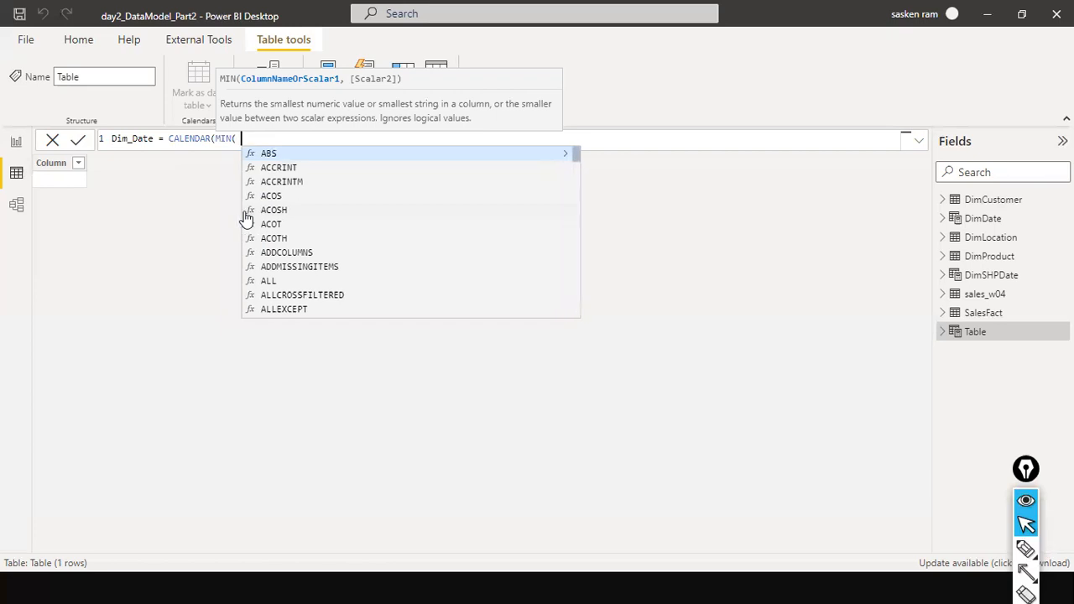
key(Up)
key(Up)
key(Up)
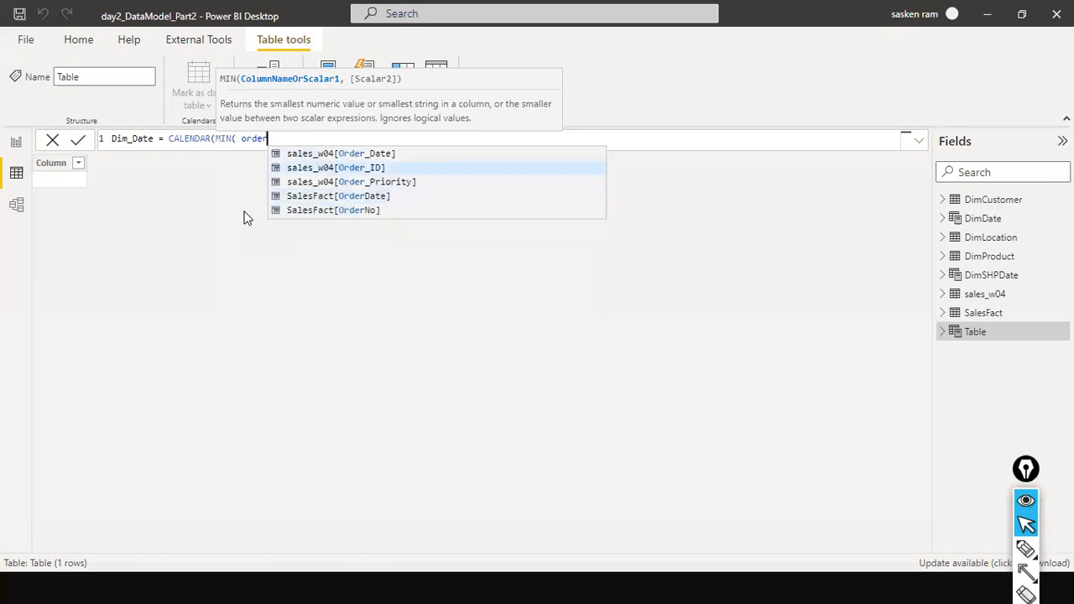
key(Tab)
text())
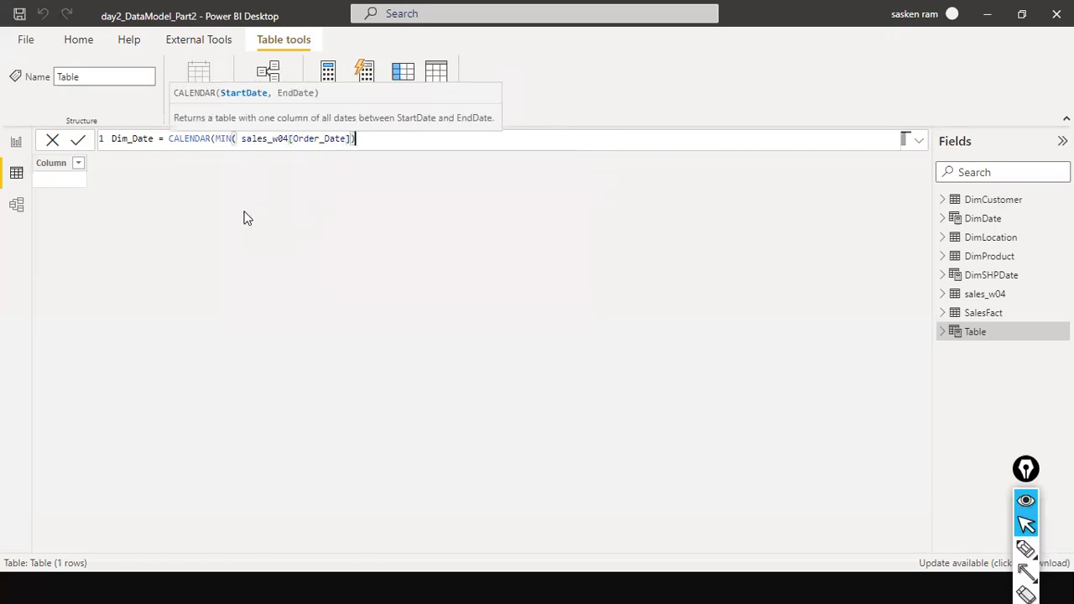
Enter MAX( sales_w04[Order_Date]) as the CALENDAR end date, close the formula and commit the Dim_Date table.
text(, M)
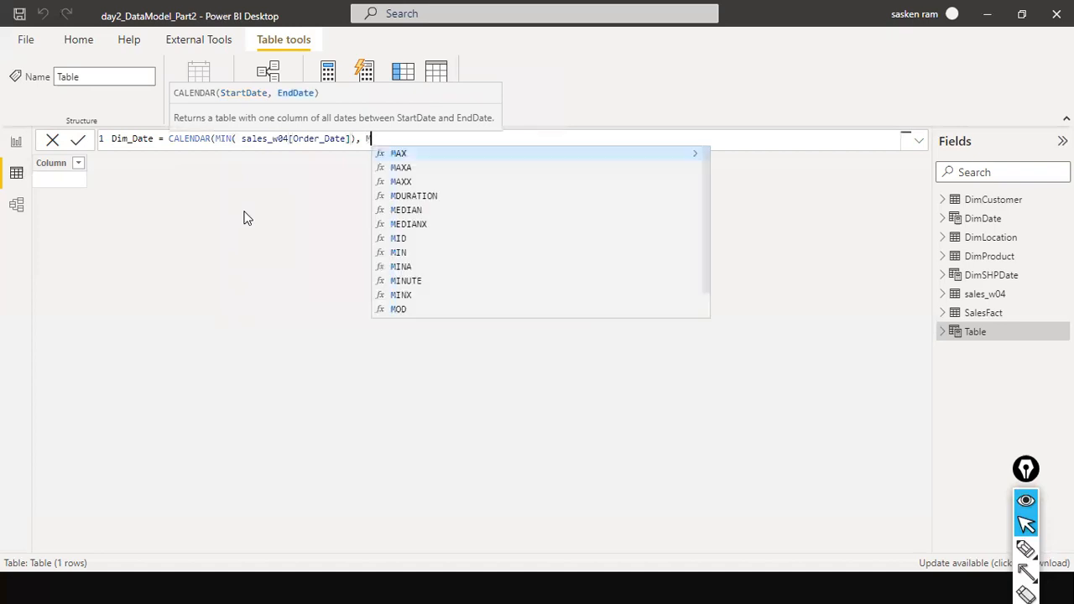
text(AX( orore)
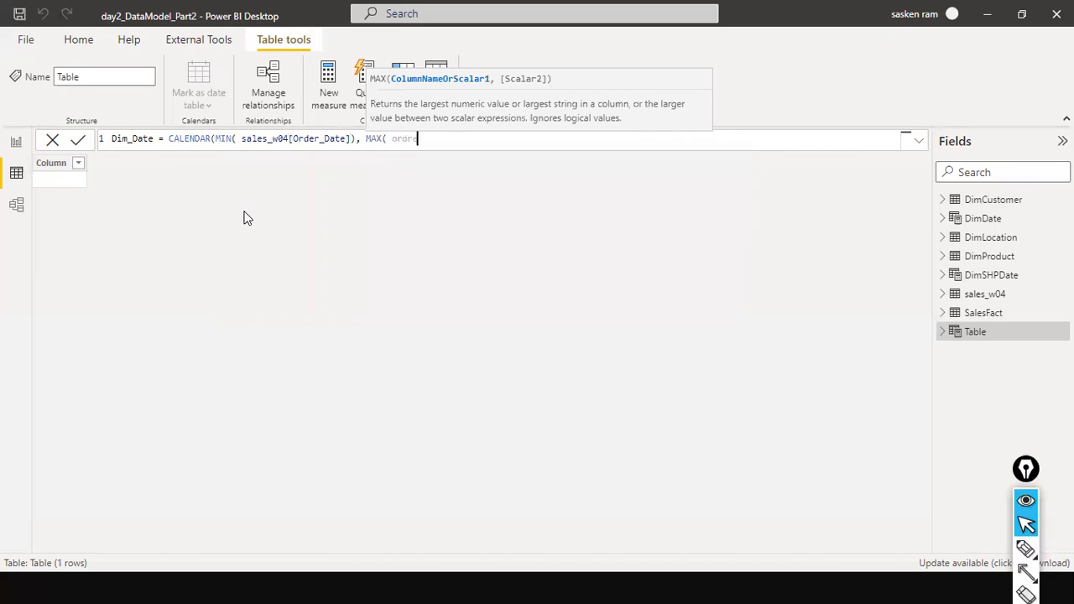
key(BackSpace)
key(BackSpace)
text(er)
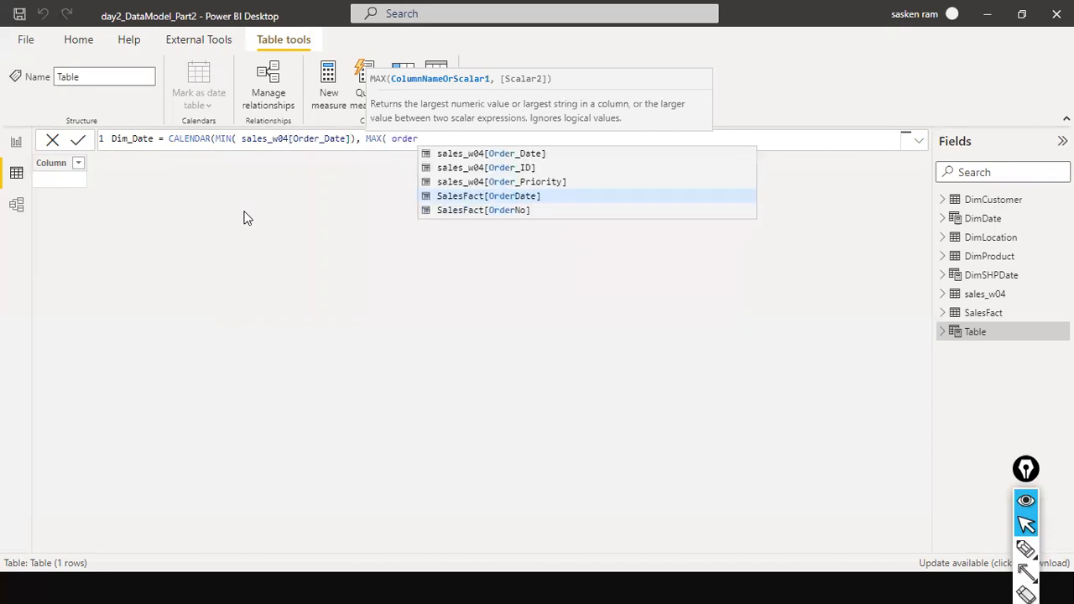
key(Up)
key(Up)
key(Up)
key(Tab)
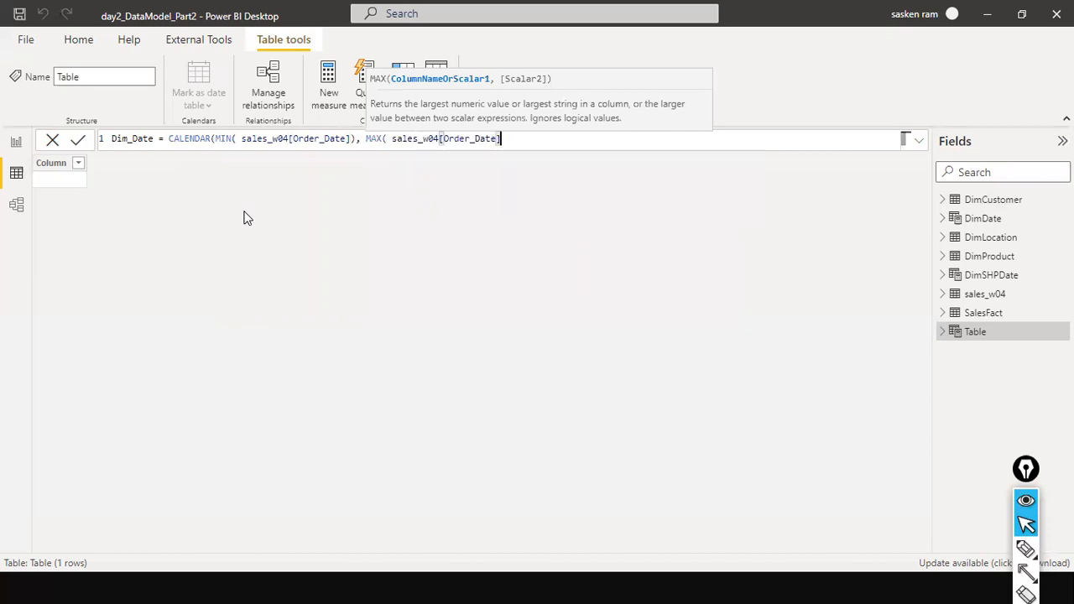
text()))
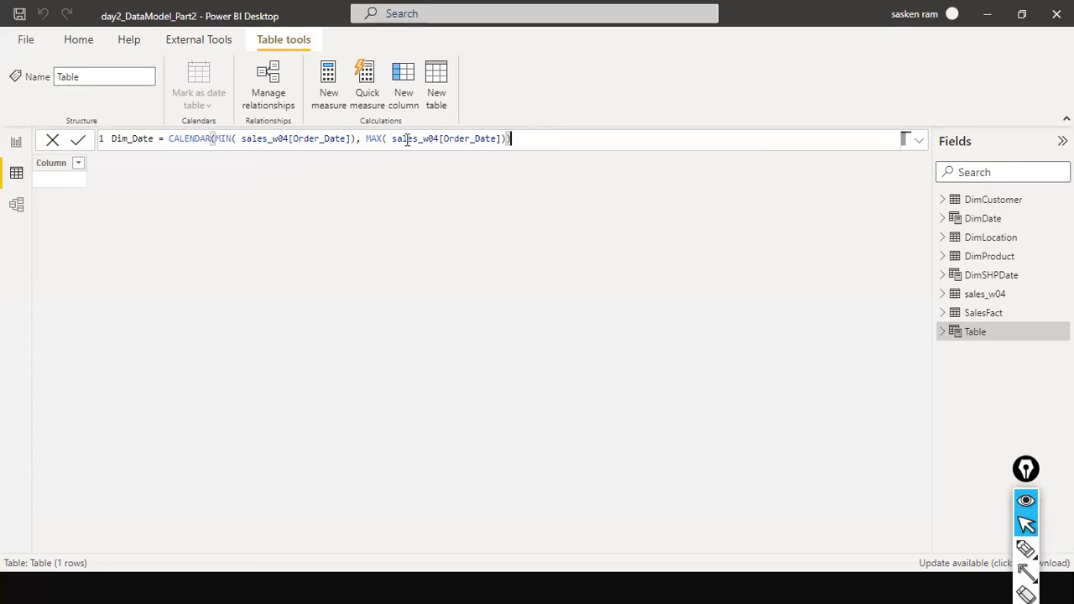
key(Return)
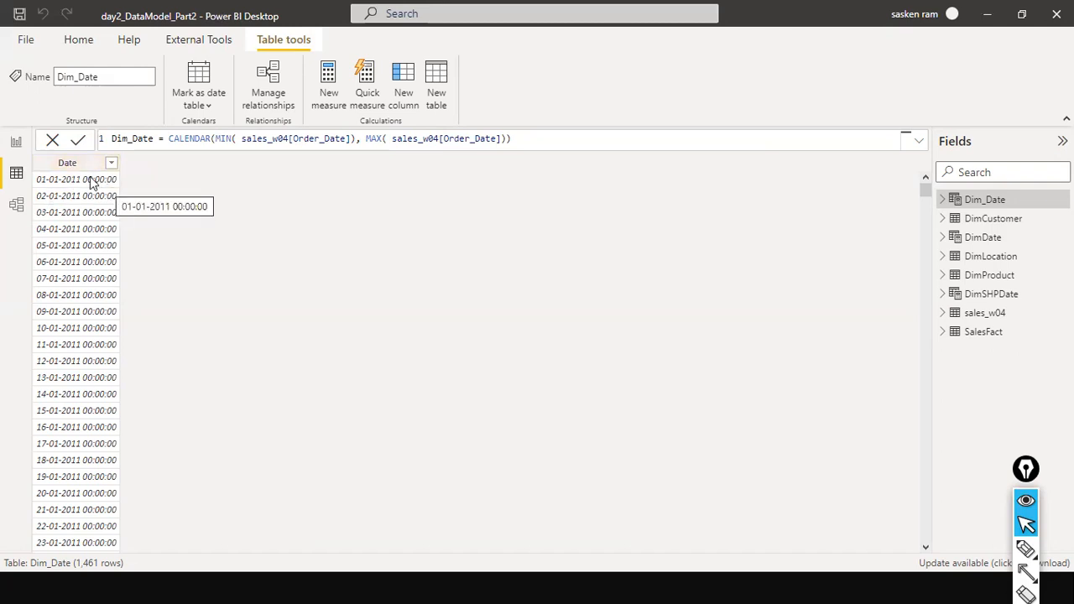
Set the data type of the Dim_Date table's Date column to Date.
click(73, 163)
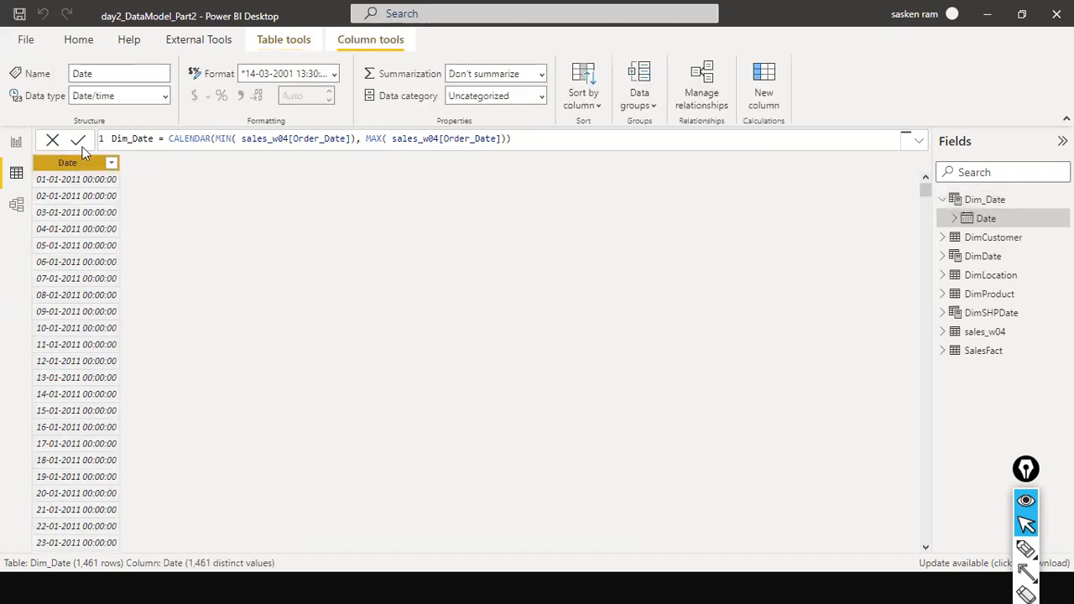
click(164, 96)
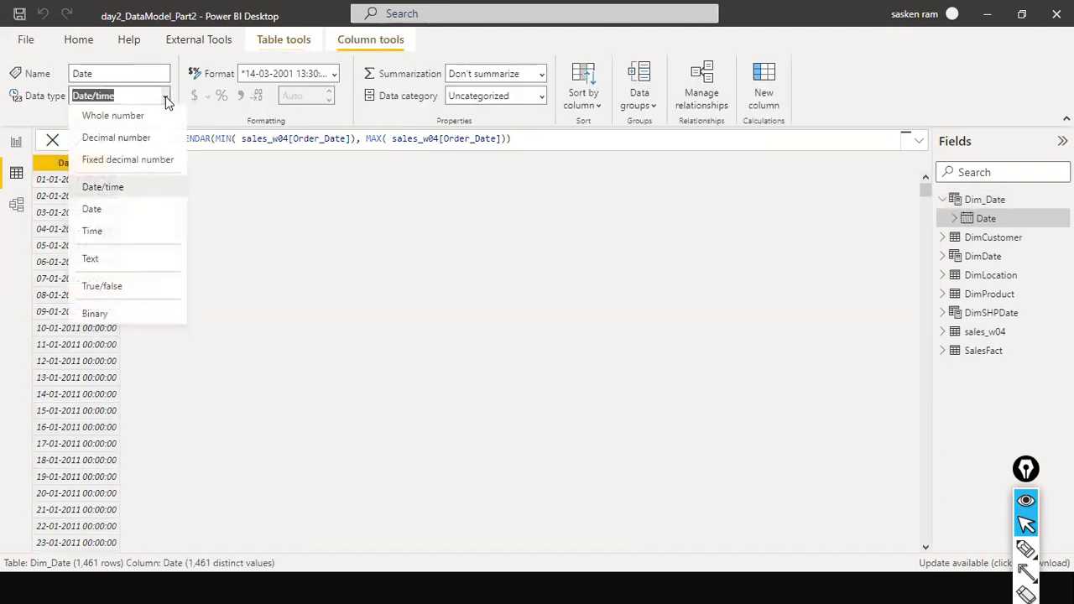
click(131, 210)
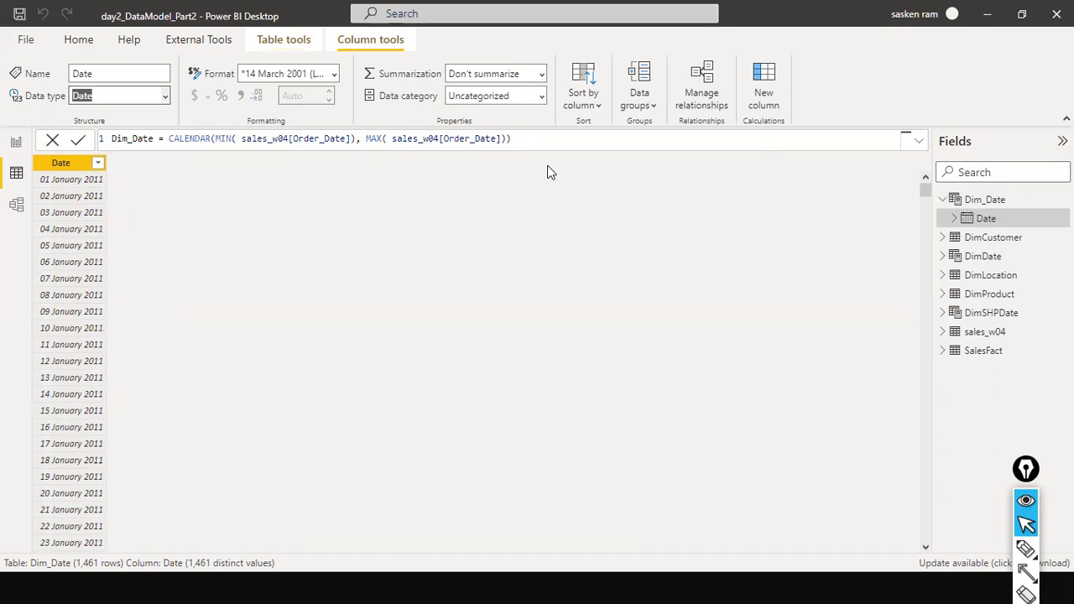
key(ctrl+shift+a)
mouse_move(148, 141)
mouse_down()
mouse_move(371, 168)
mouse_move(819, 194)
mouse_up()
mouse_move(910, 197)
mouse_down()
mouse_move(940, 187)
mouse_move(949, 199)
mouse_up()
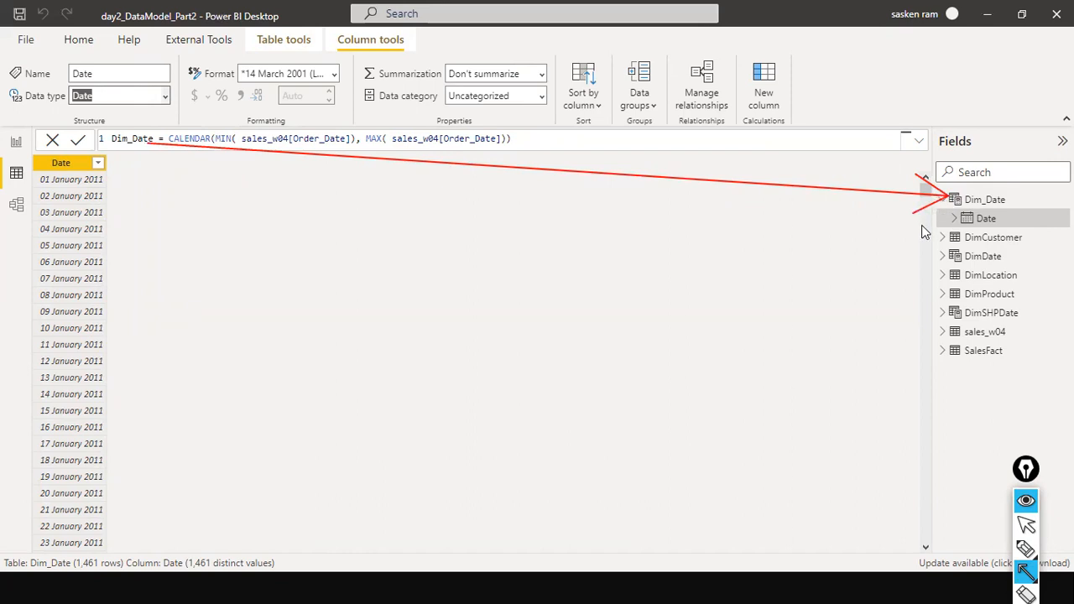
key(Escape)
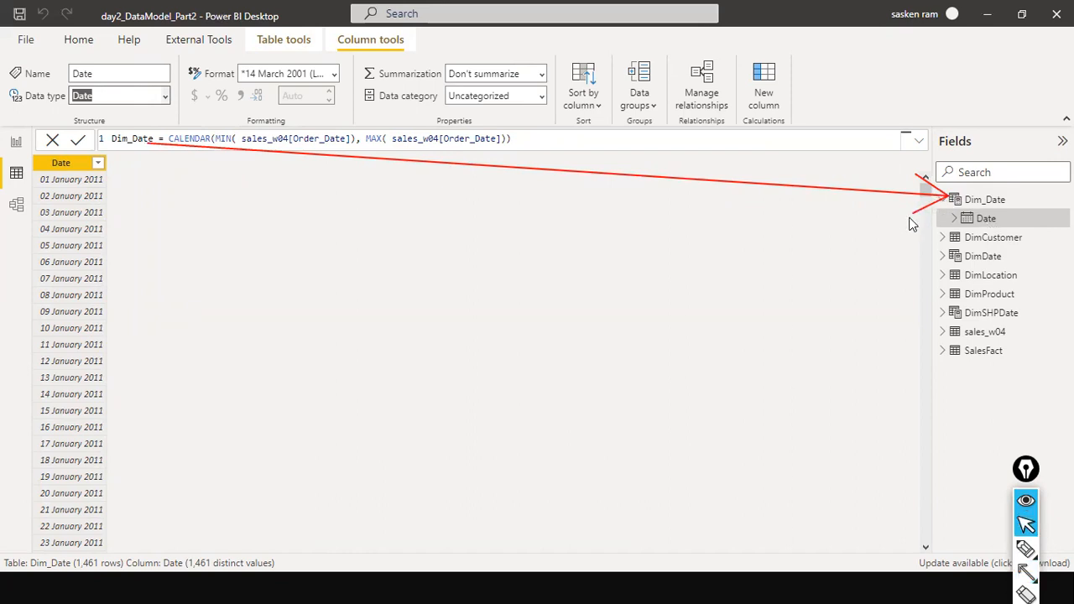
Expand the Date field's hierarchy in Dim_Date to examine its levels, and collapse it again.
click(953, 220)
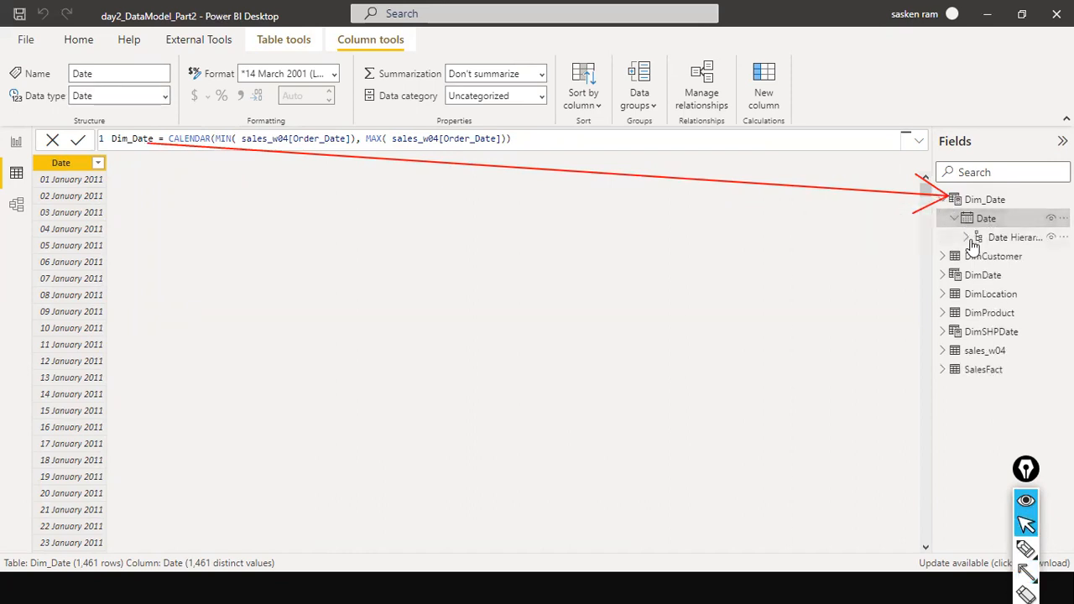
click(968, 240)
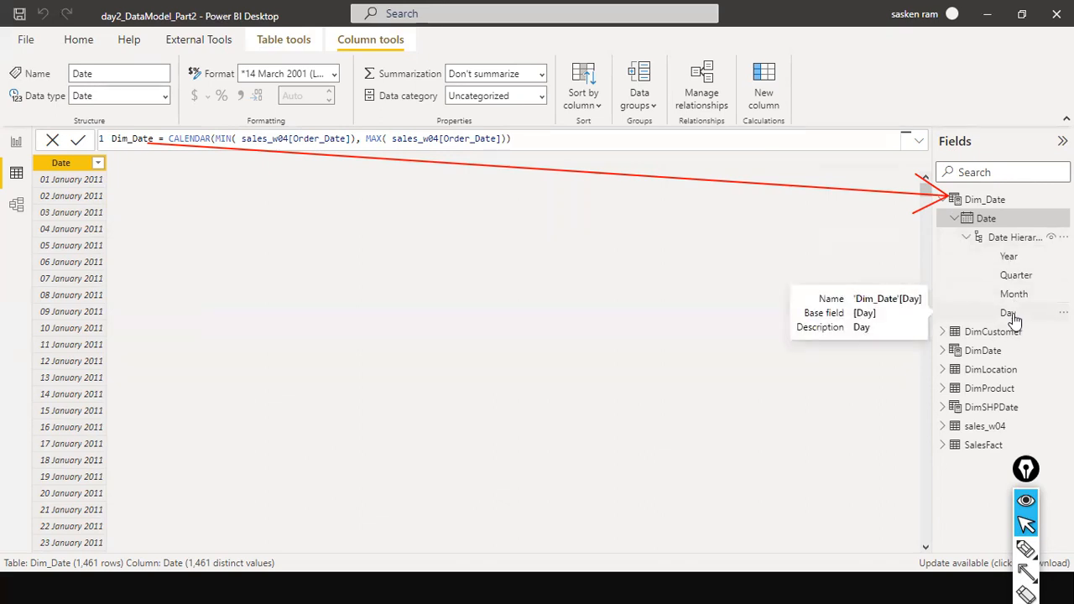
click(955, 224)
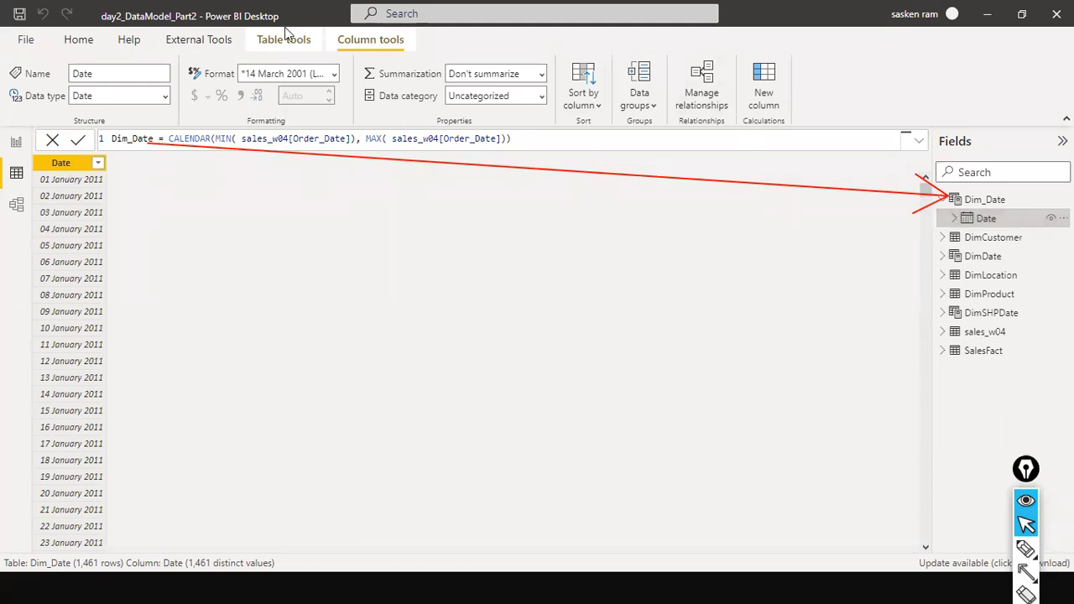
Add a calculated column to Dim_Date, name it Year and start its formula with the YEAR function.
click(765, 82)
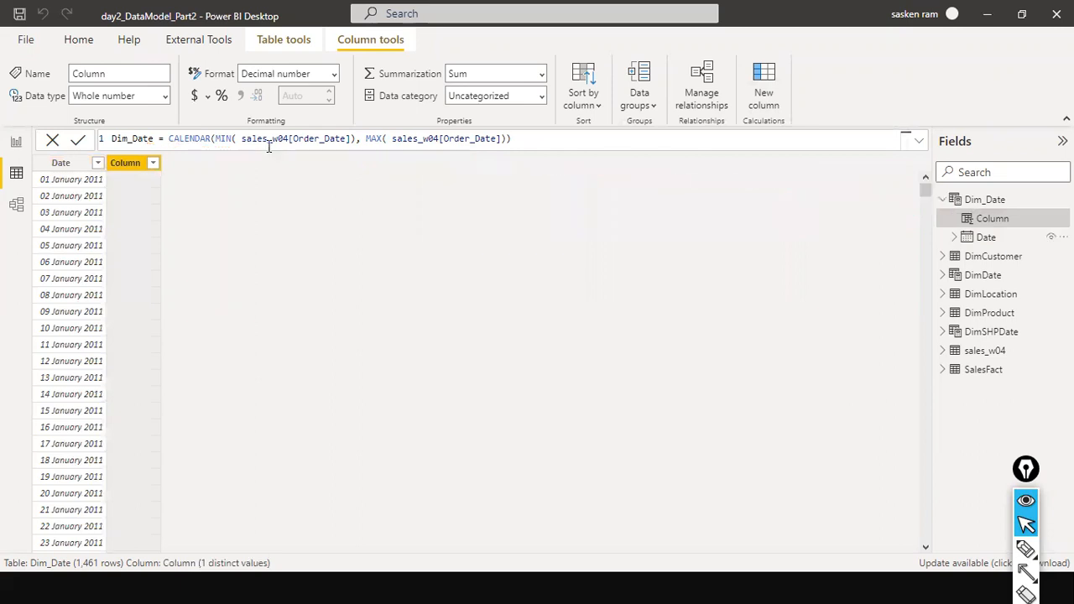
text(YEAR)
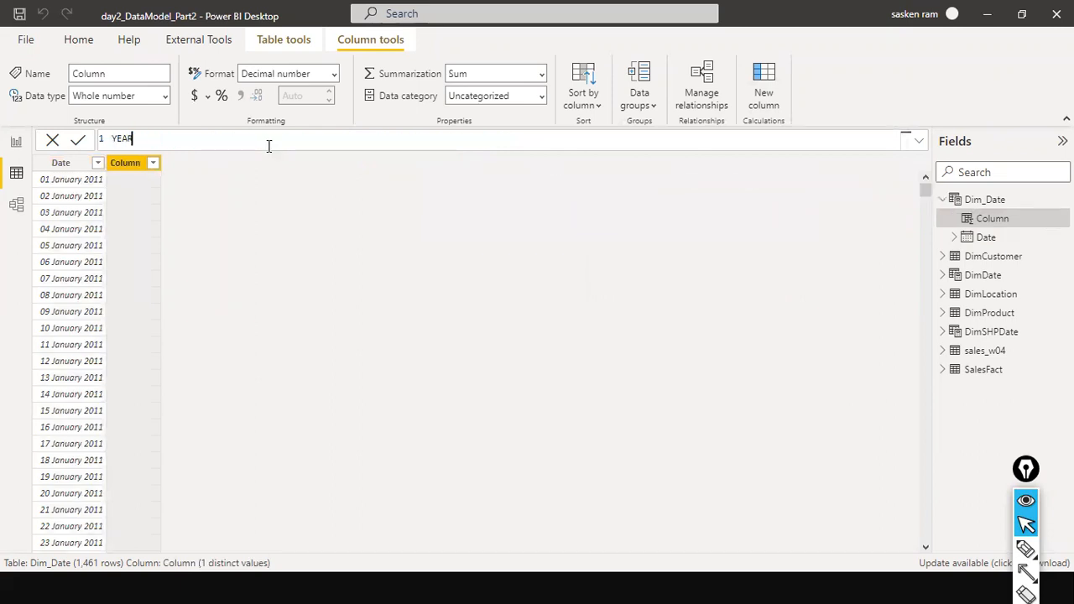
text( -)
key(BackSpace)
key(BackSpace)
key(BackSpace)
key(BackSpace)
key(BackSpace)
key(BackSpace)
text(ear = YEAR()
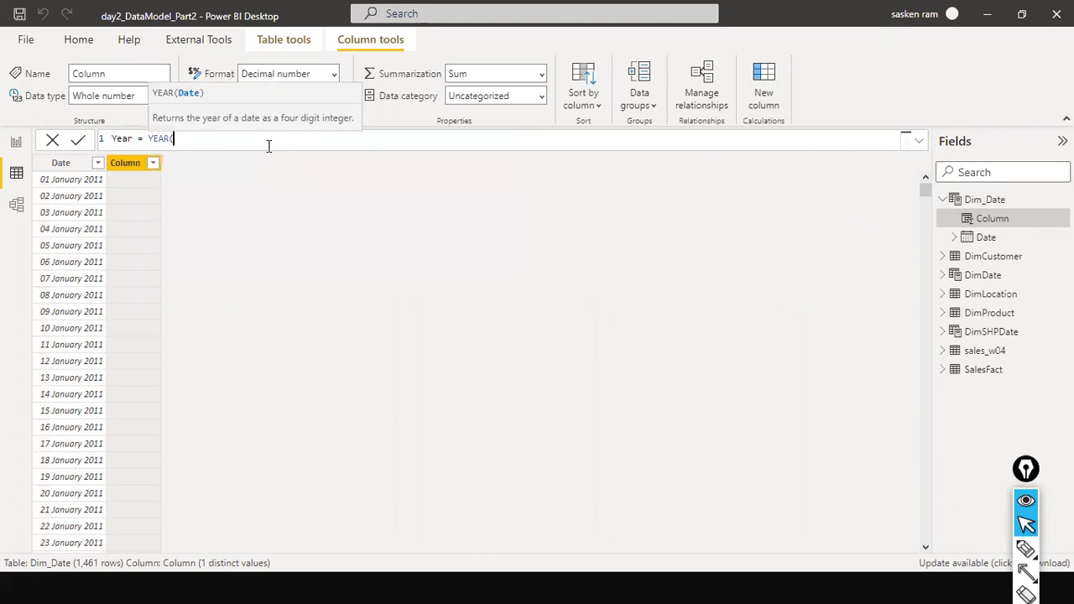
Complete the Year formula with Dim_Date[Date] as the argument, copy the whole formula and commit the column.
text( dim)
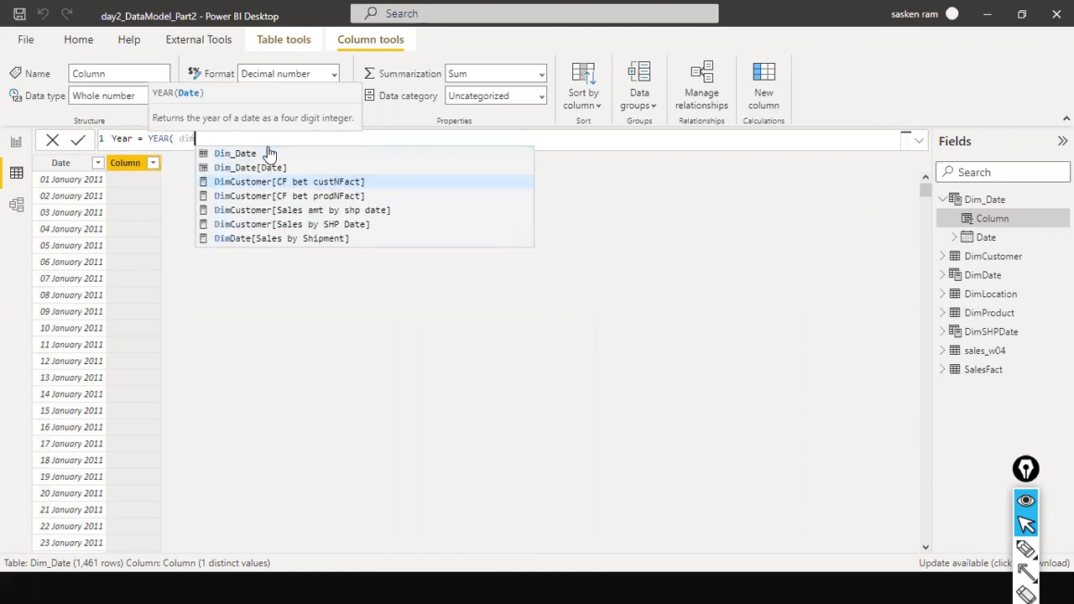
key(Up)
key(Tab)
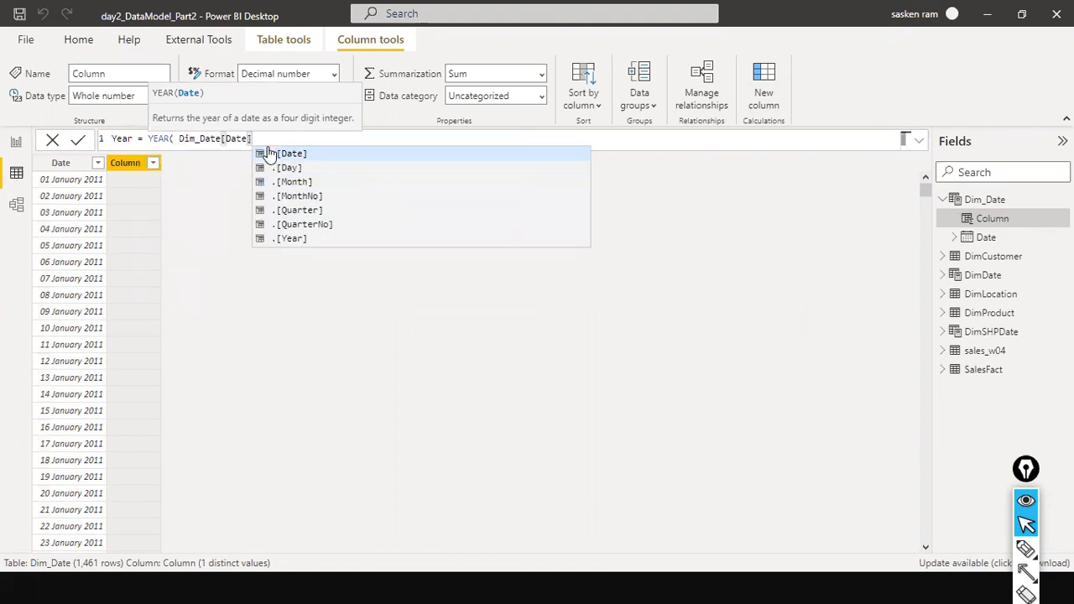
text())
key(ctrl+a)
key(ctrl+c)
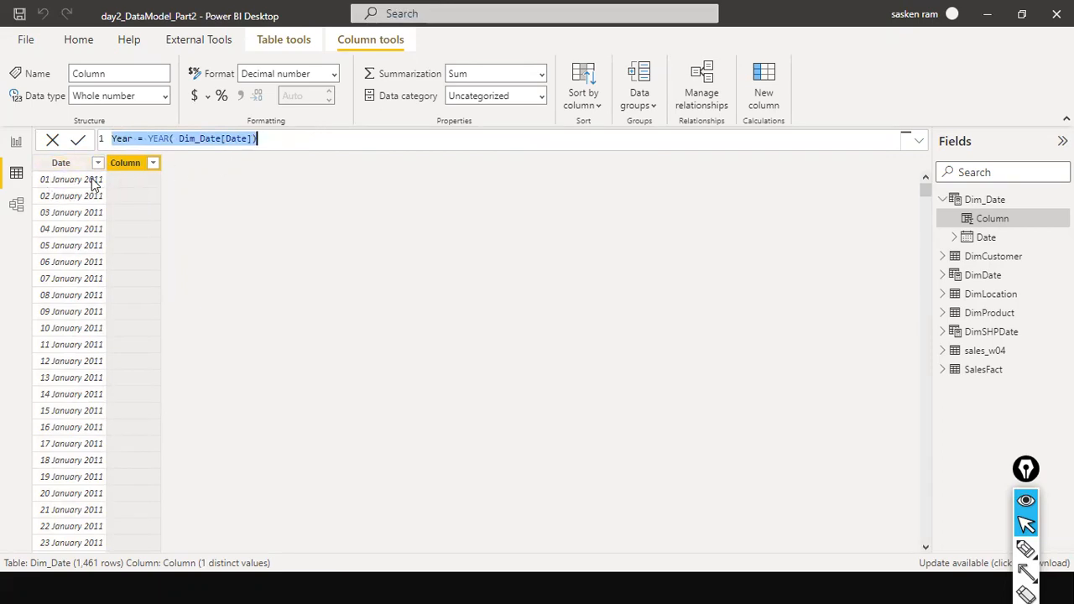
click(364, 138)
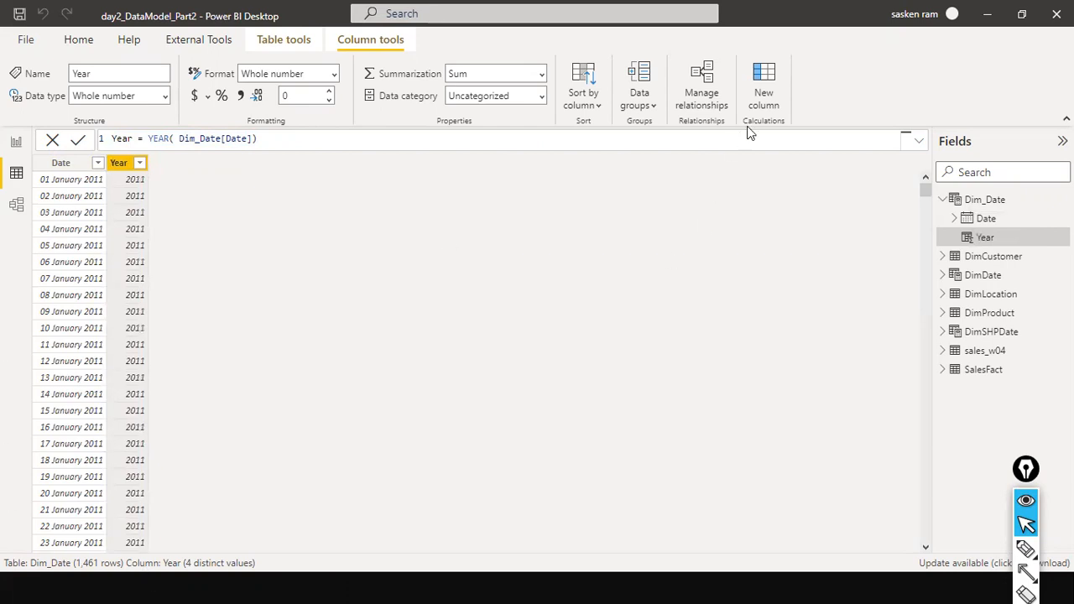
Add another calculated column to Dim_Date, paste the Year formula into it and change the column name to Month.
click(773, 82)
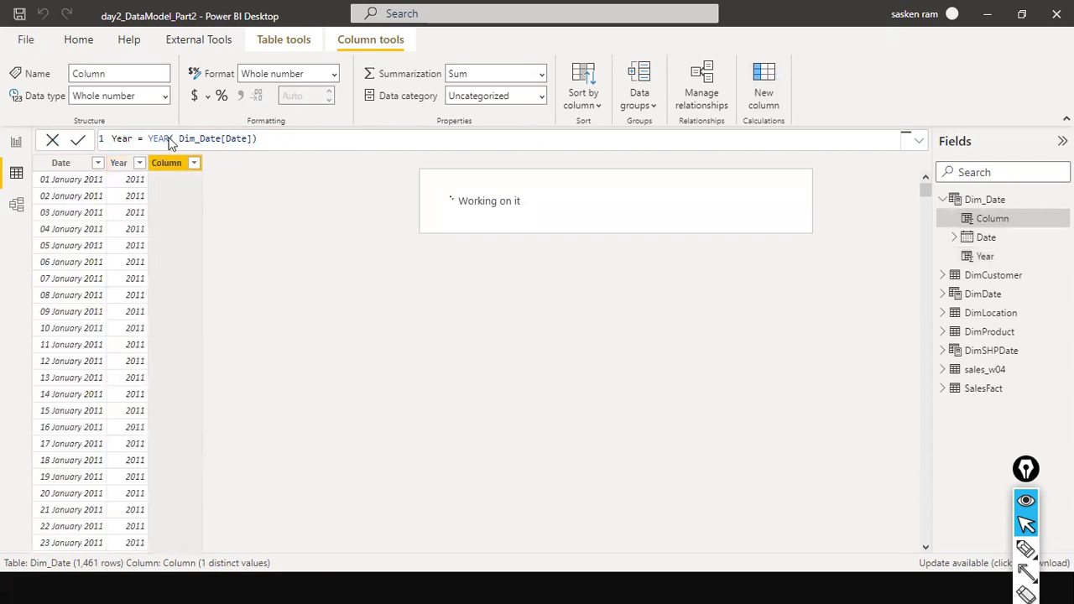
key(ctrl+v)
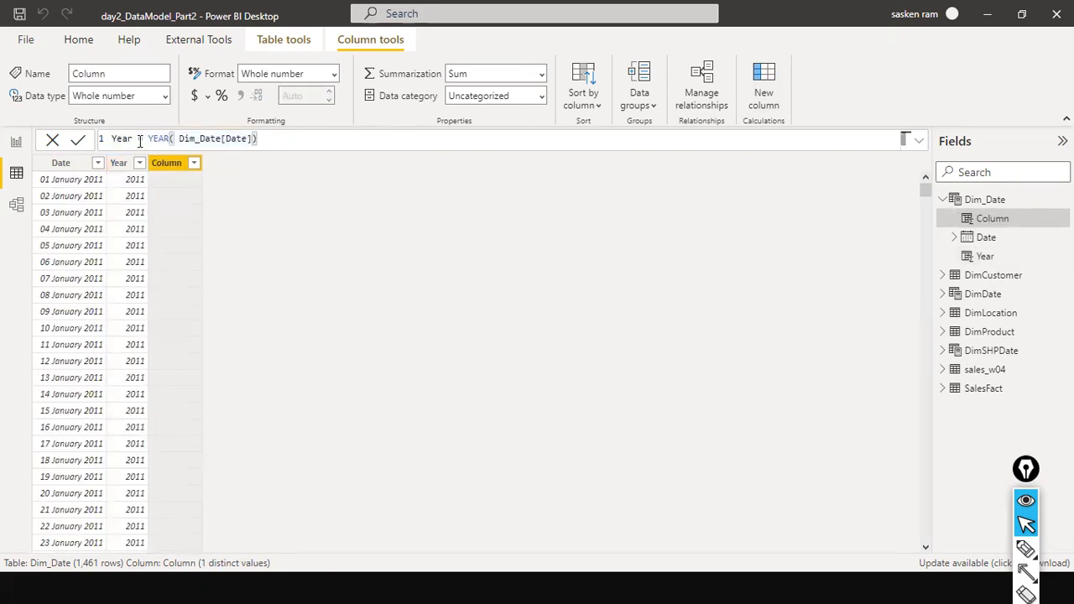
drag(135, 139, 92, 141)
text(Month)
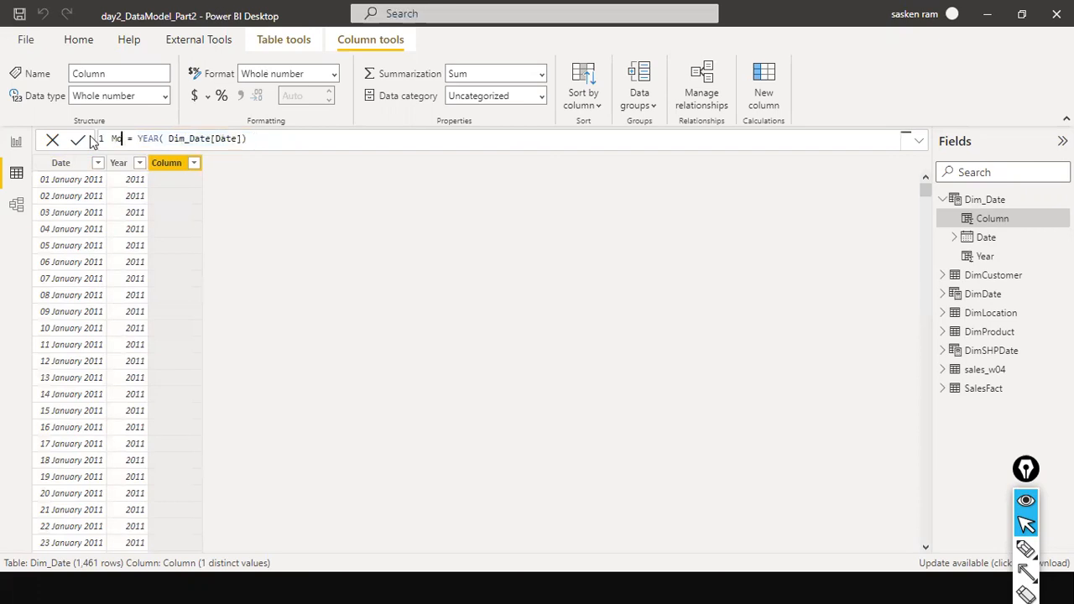
Replace the YEAR function with MONTH so the formula reads Month = MONTH( Dim_Date[Date]), copy it and commit.
key(Right)
key(Right)
key(Right)
key(ctrl+shift+Right)
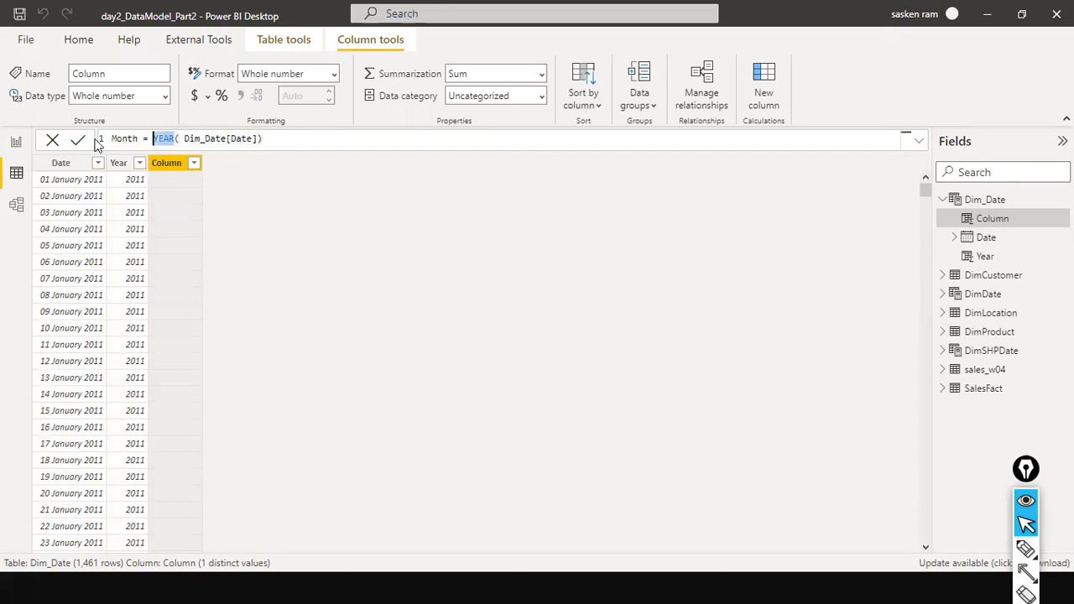
text(MONTH)
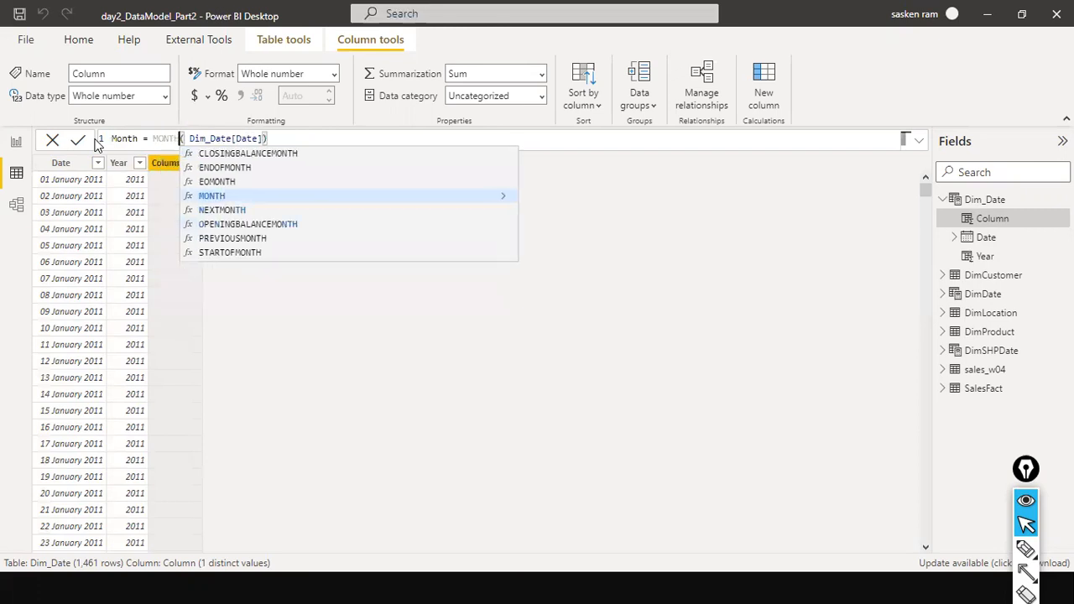
key(Escape)
key(ctrl+a)
key(ctrl+c)
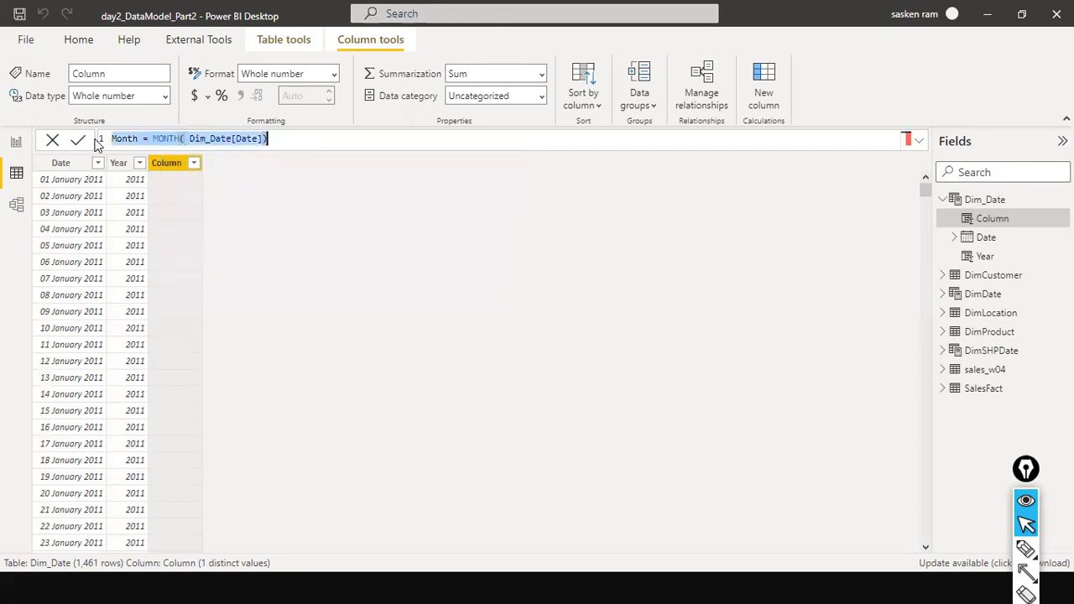
key(Right)
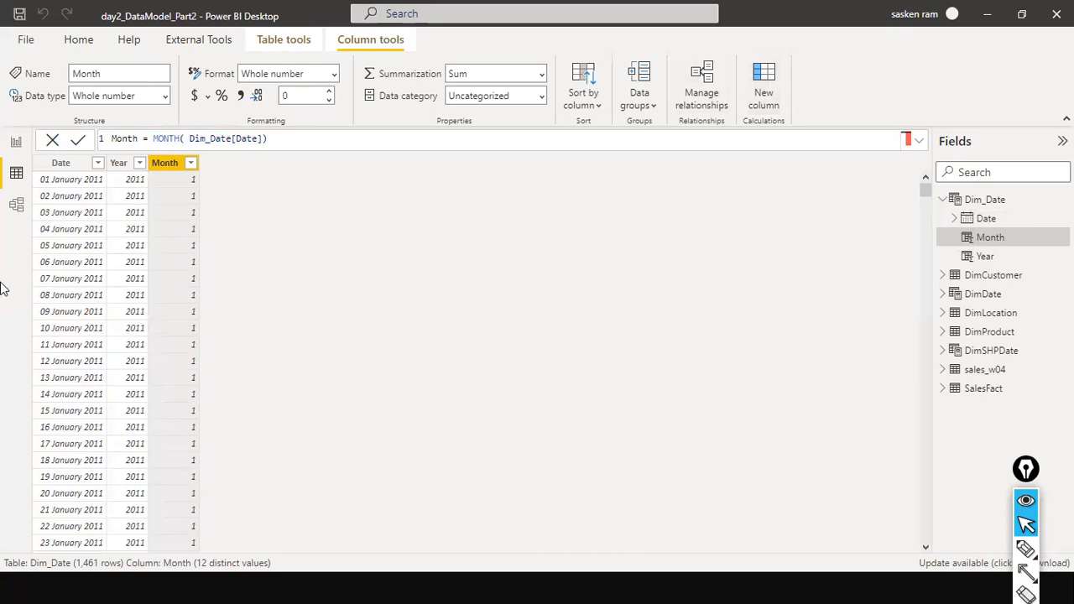
Add another calculated column to Dim_Date, paste the Month formula into it and change the column name to Quarter.
click(62, 181)
click(198, 165)
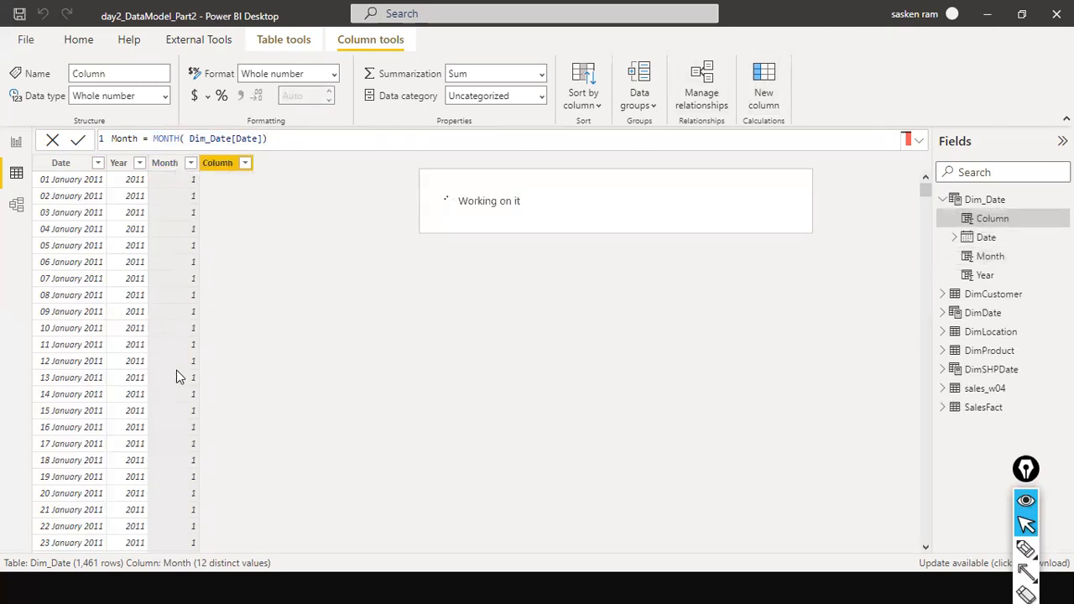
key(ctrl+v)
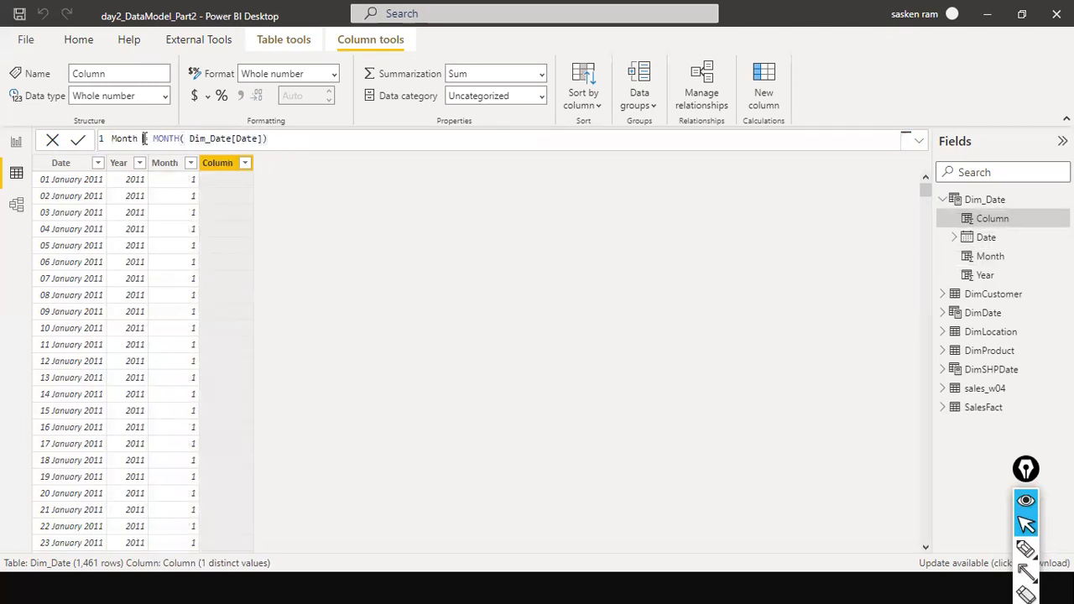
drag(137, 139, 113, 138)
text(Moarter)
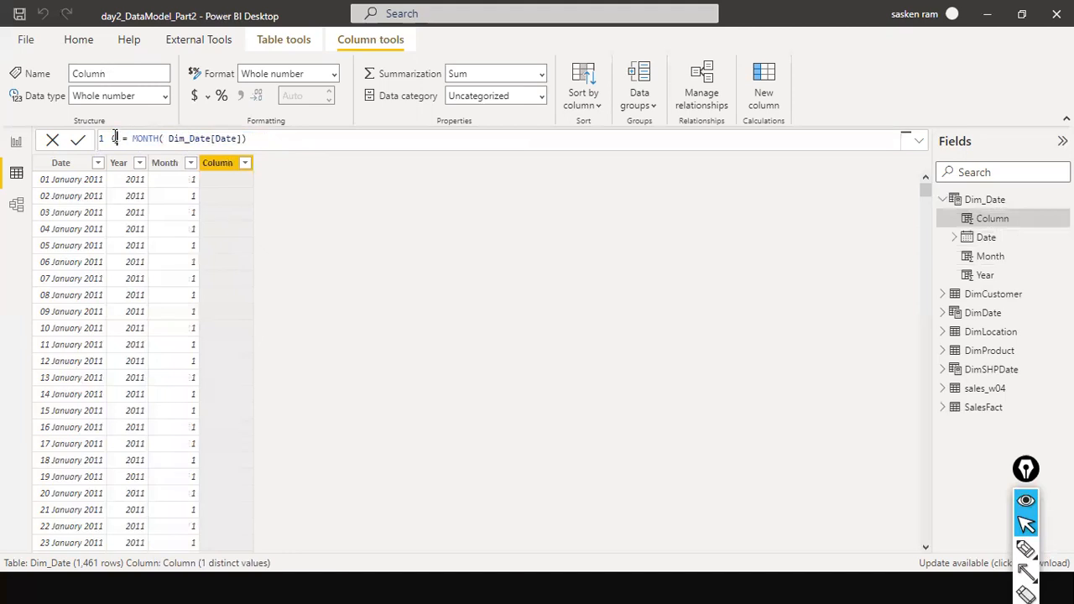
Replace the MONTH function with QUARTER so the formula reads Quarter = QUARTER( Dim_Date[Date]), and commit the column.
key(Right)
key(Right)
key(Delete)
key(Delete)
key(Delete)
key(Delete)
key(Delete)
text(QUARTER)
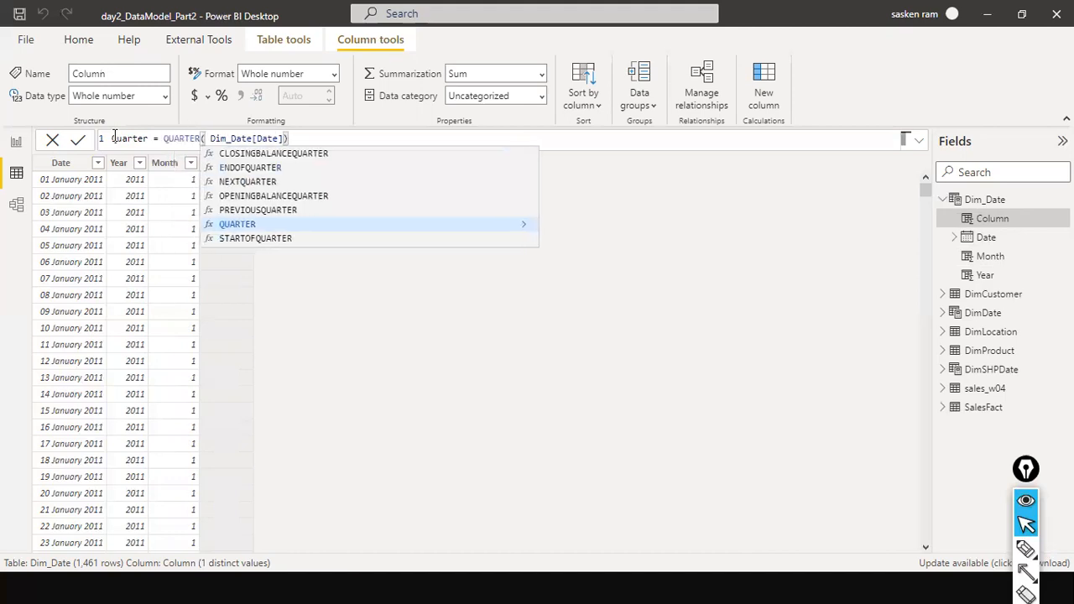
key(Escape)
click(118, 138)
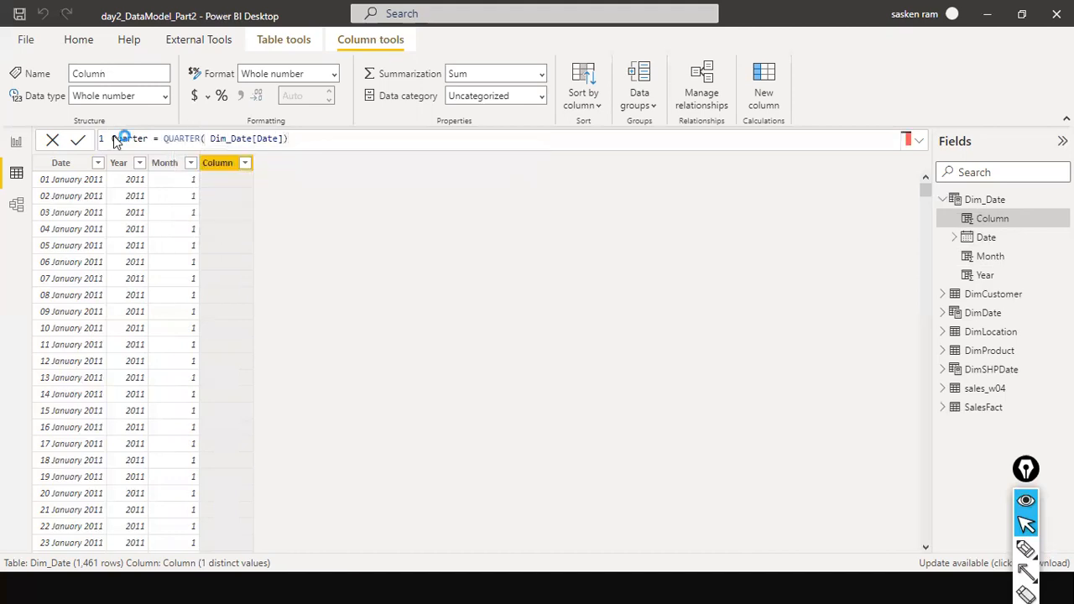
key(Return)
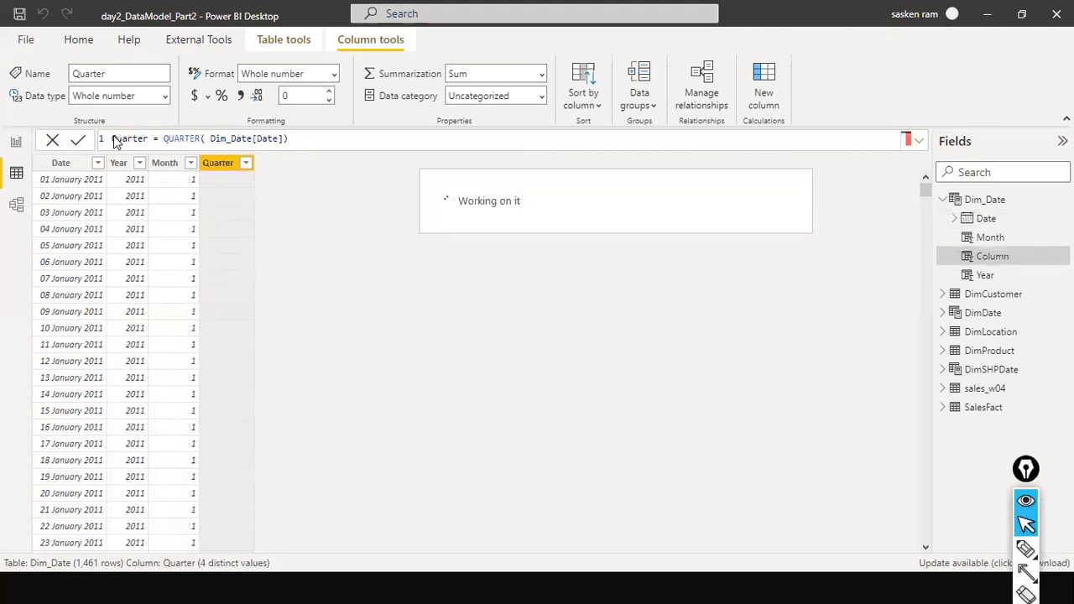
Add a calculated column to Dim_Date, name it MonthPrefix and start its formula with the FORMAT function.
click(164, 167)
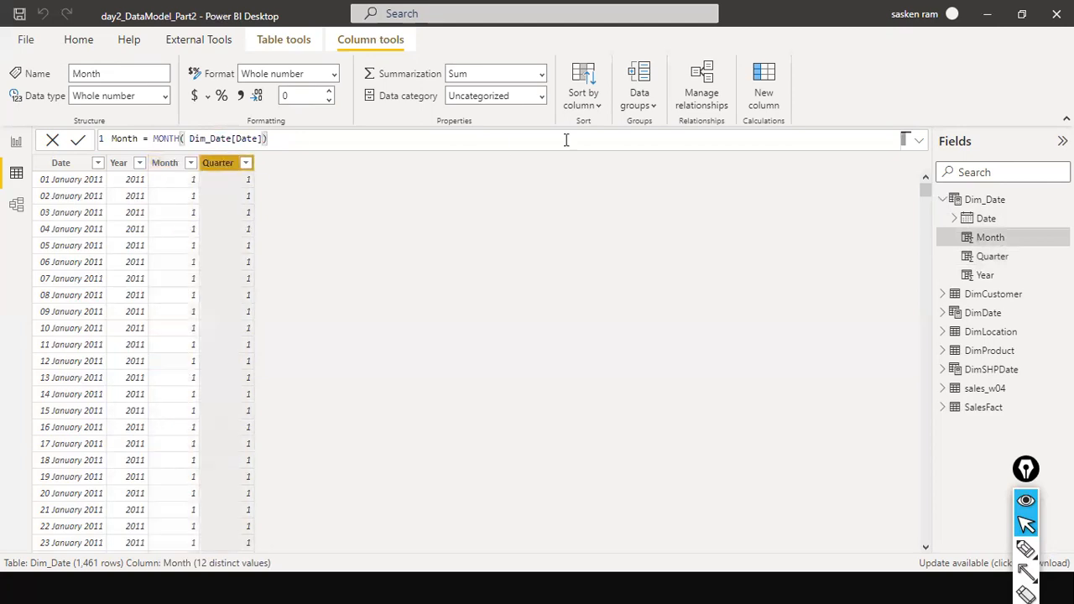
click(775, 80)
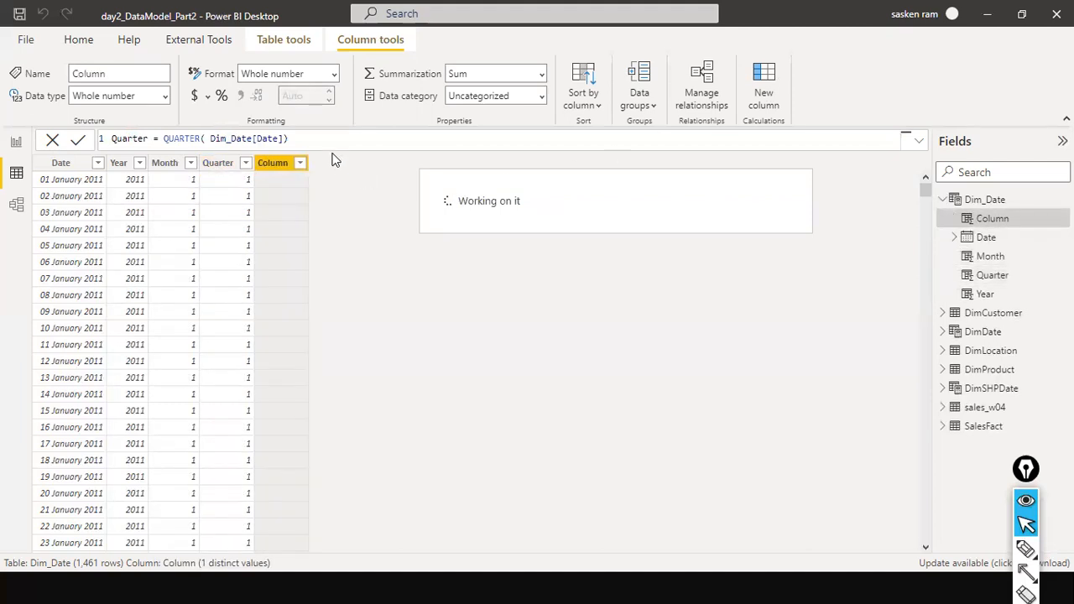
text(MonthPrefixx)
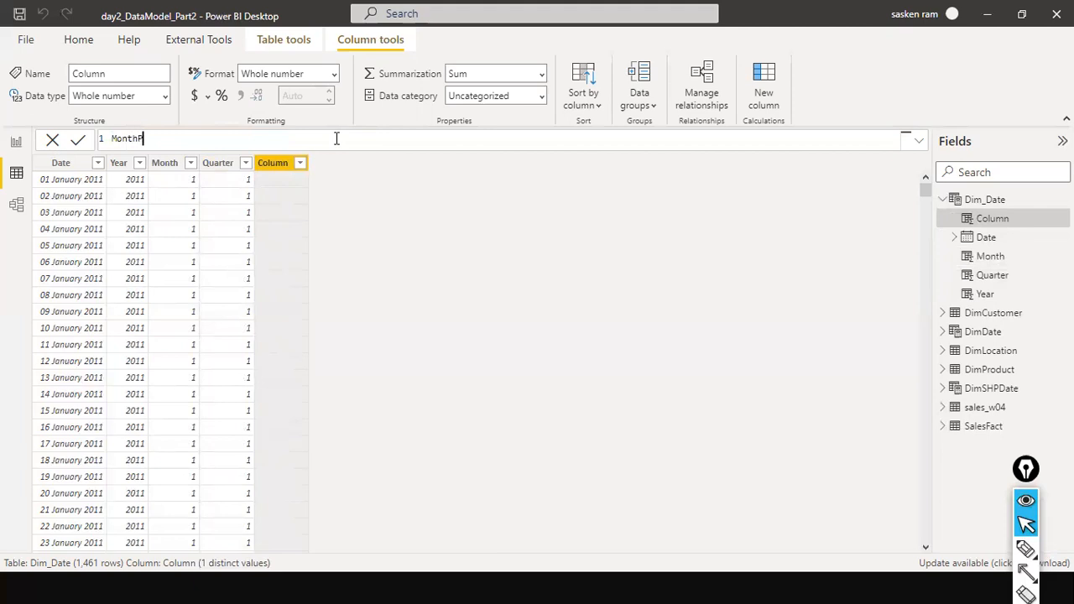
key(BackSpace)
key(BackSpace)
text(= FORMAT)
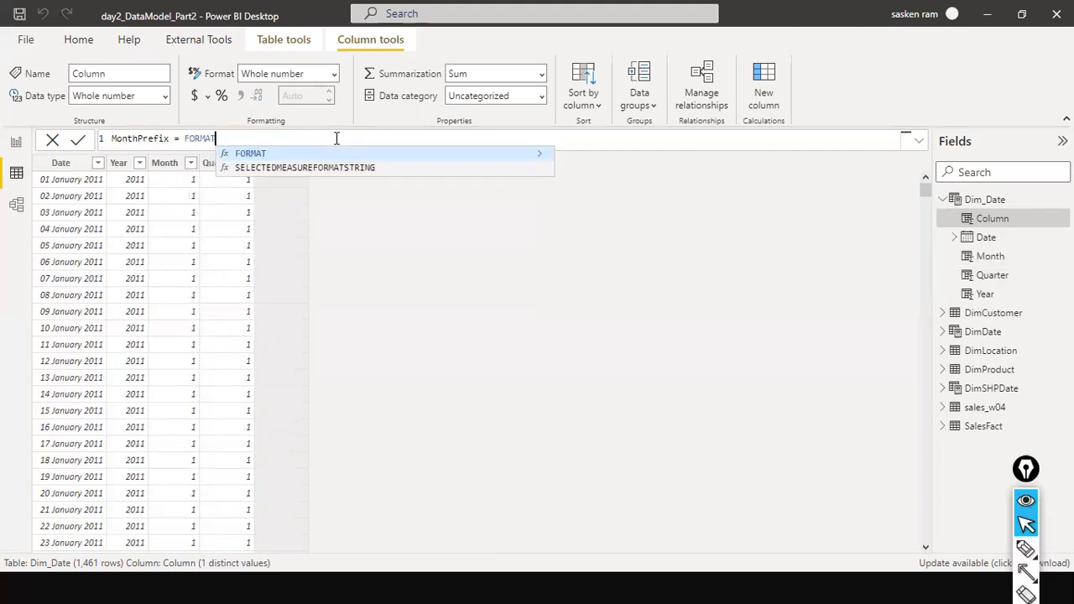
text(( )
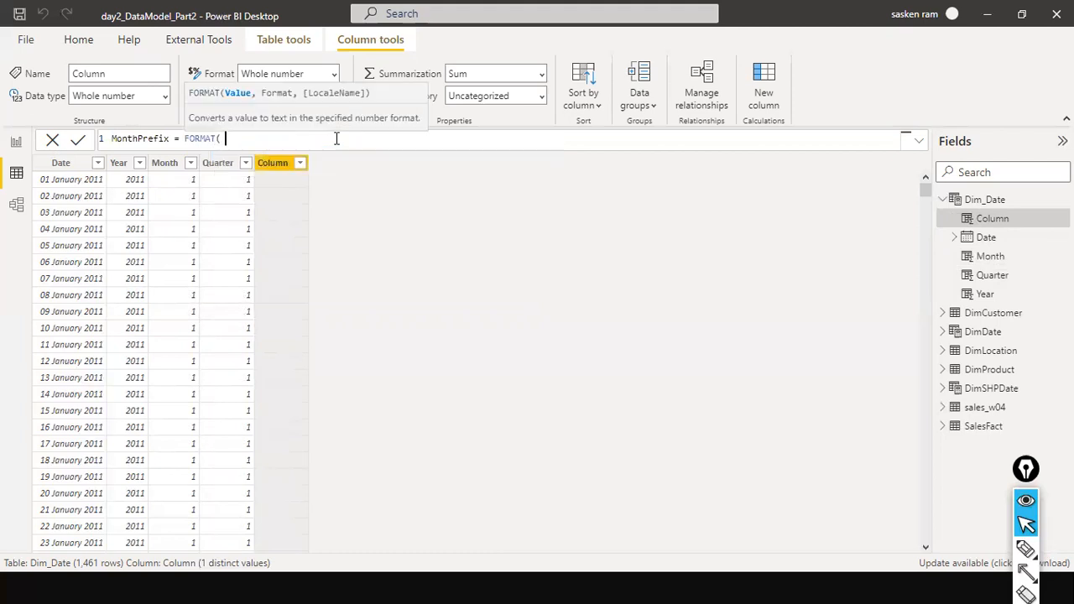
Complete the MonthPrefix formula with Dim_Date[Date] as the value and "MMM" as the format, and commit the column.
text(di)
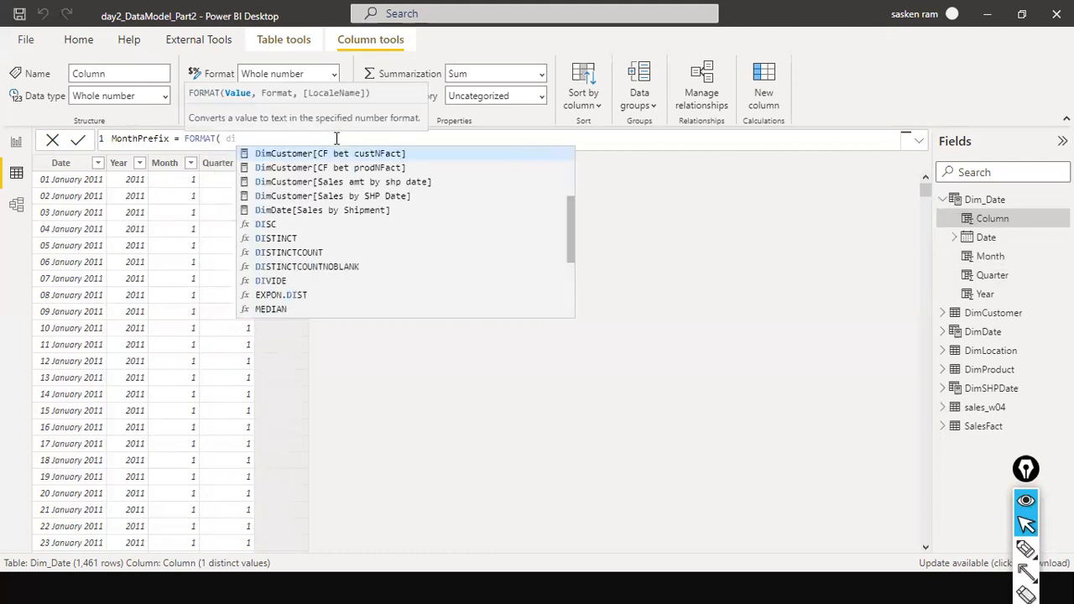
text(m)
key(Up)
key(Up)
key(Up)
key(Up)
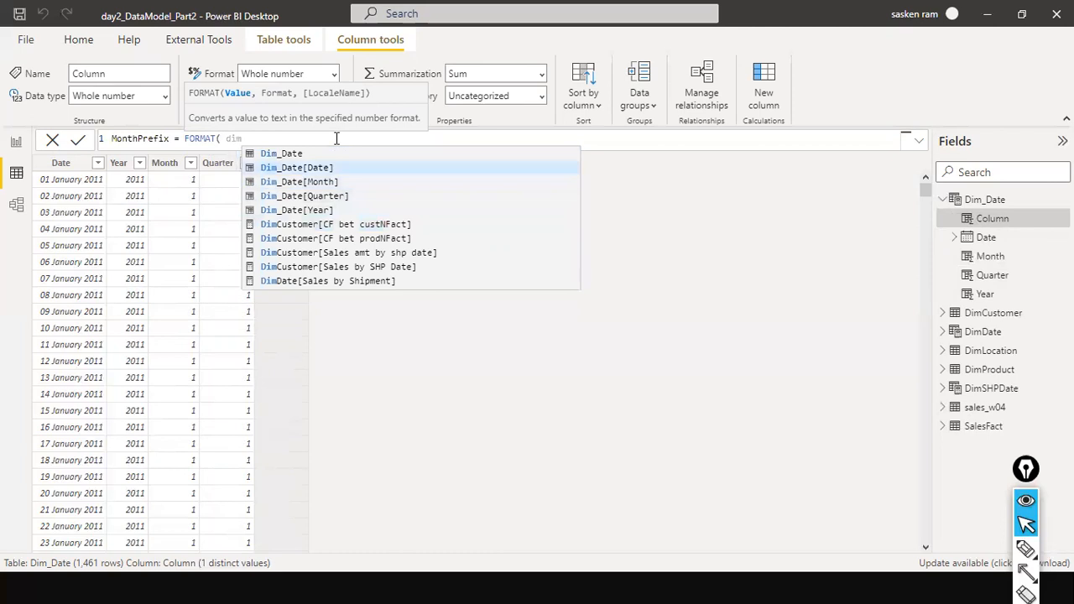
key(Tab)
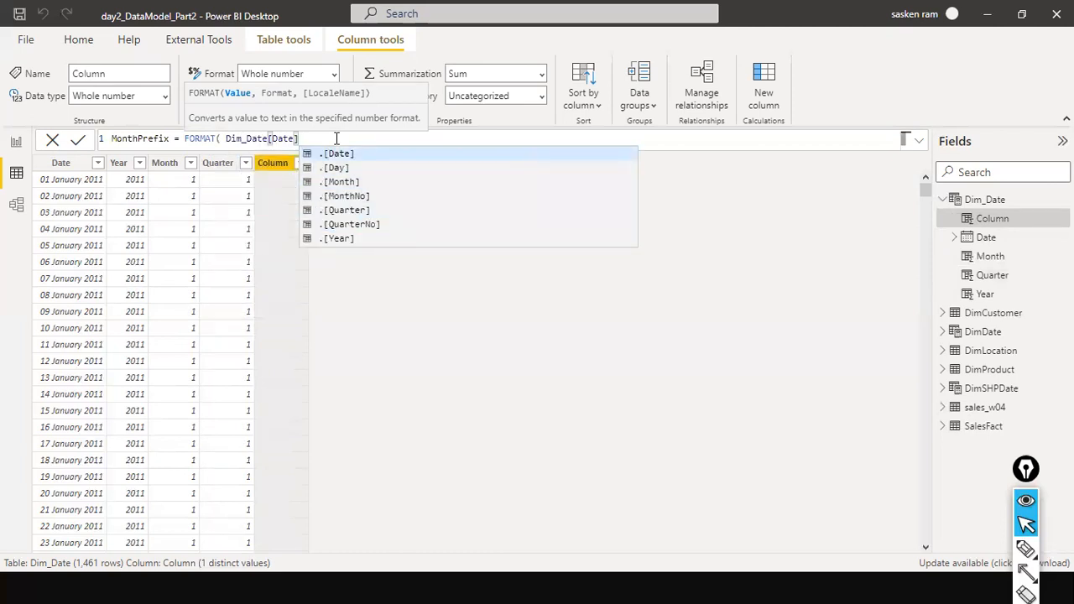
text(, ")
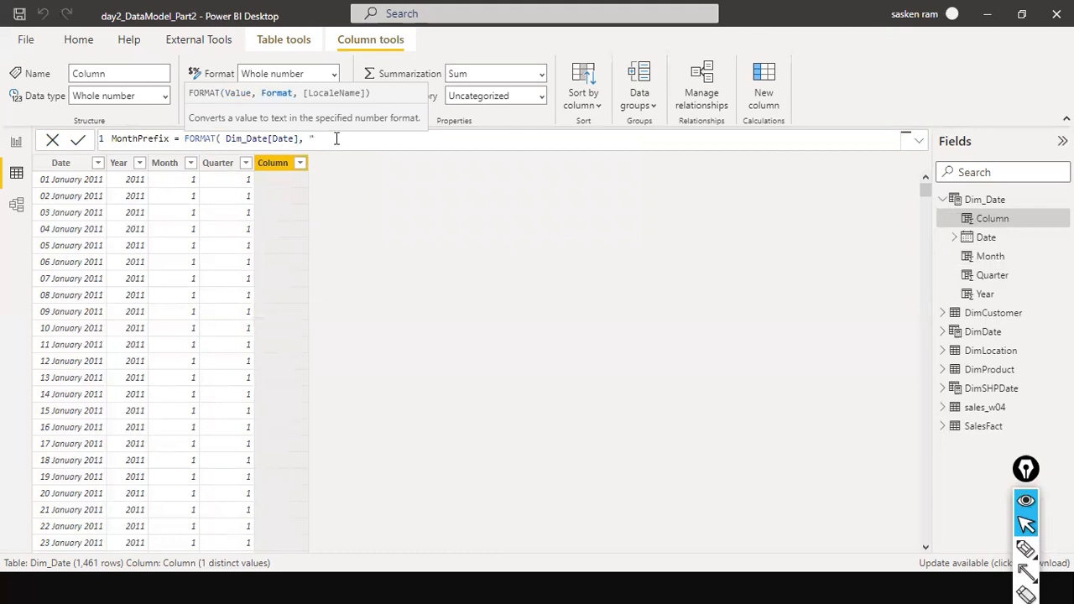
text(MMM"))
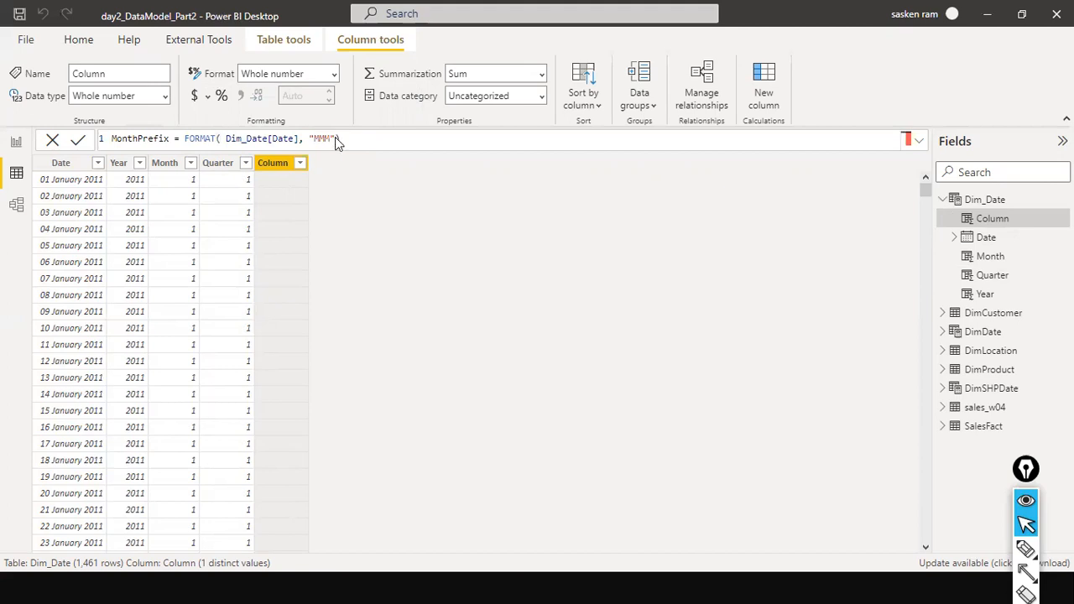
key(Return)
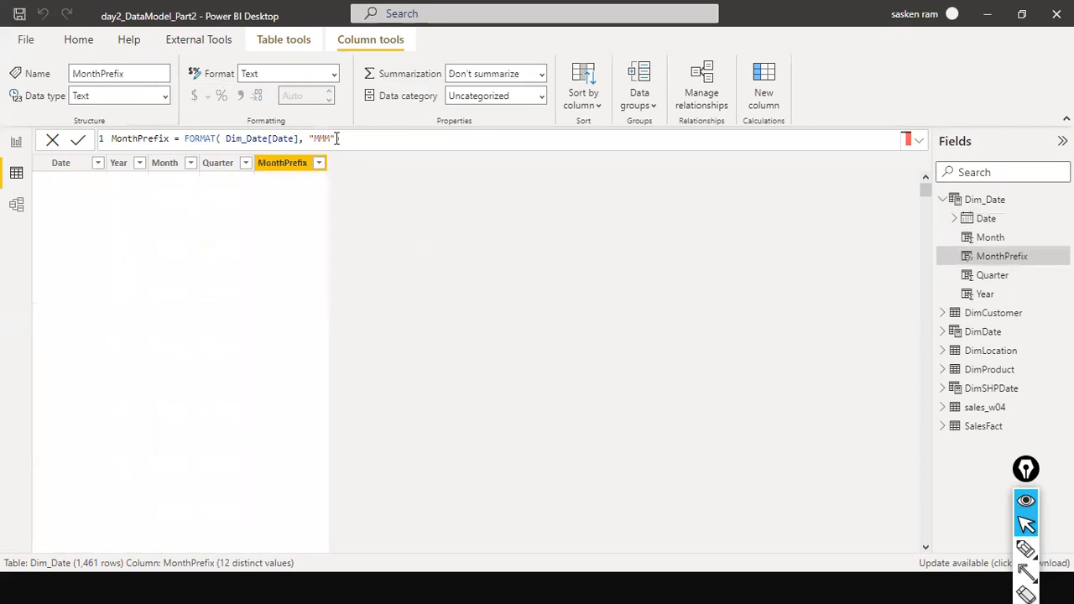
Change the format string in the MonthPrefix formula to "MMMM" and commit it.
text())
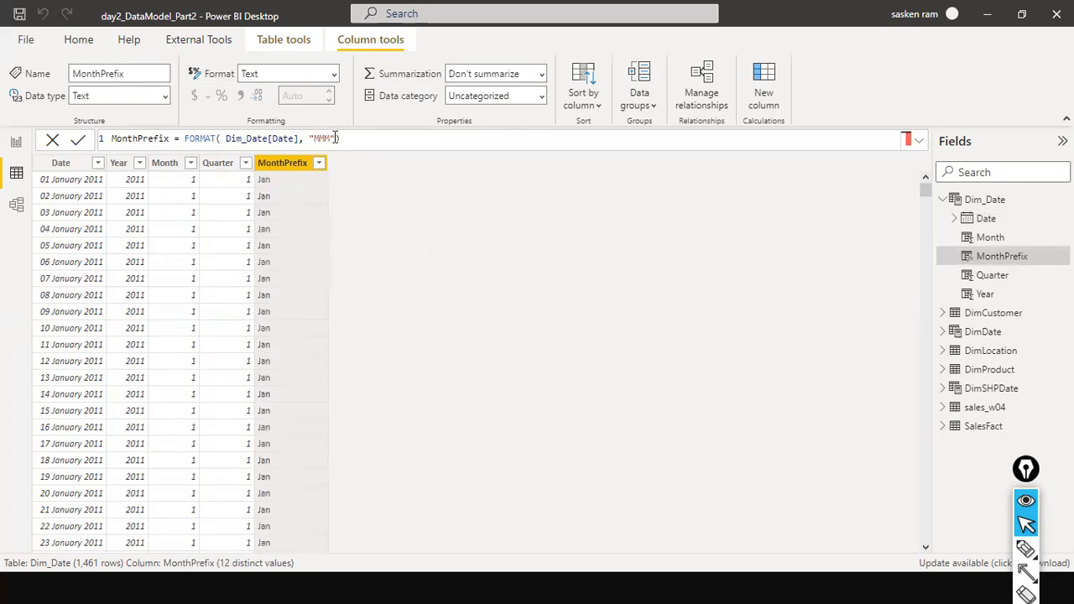
text(M)
key(Return)
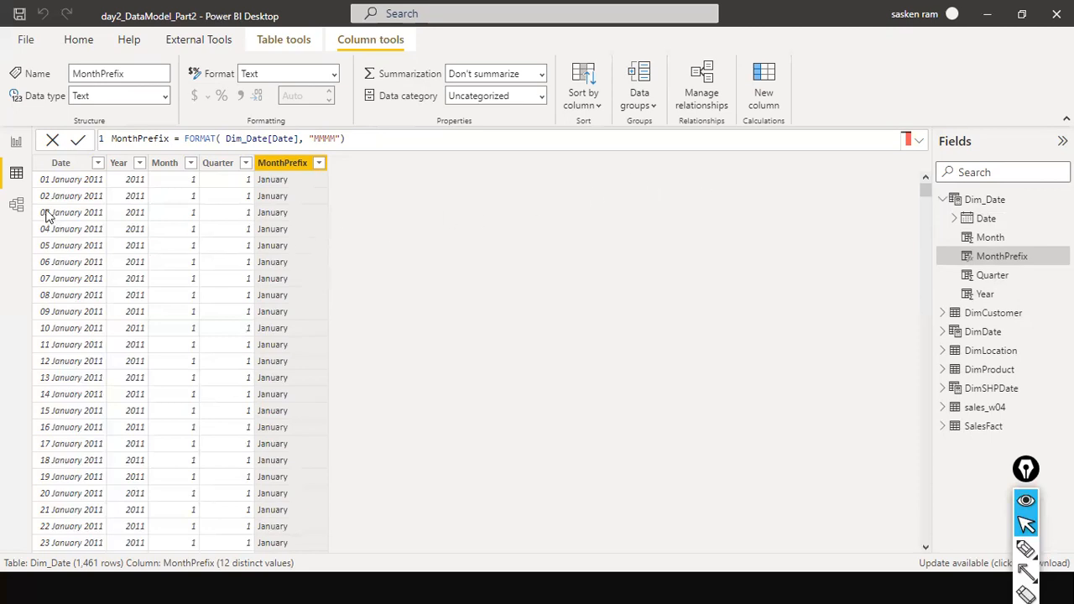
Select the Dim_Date table and handwrite the maximum order date, 31/12/2014, beside its rows with the annotation pen.
click(996, 202)
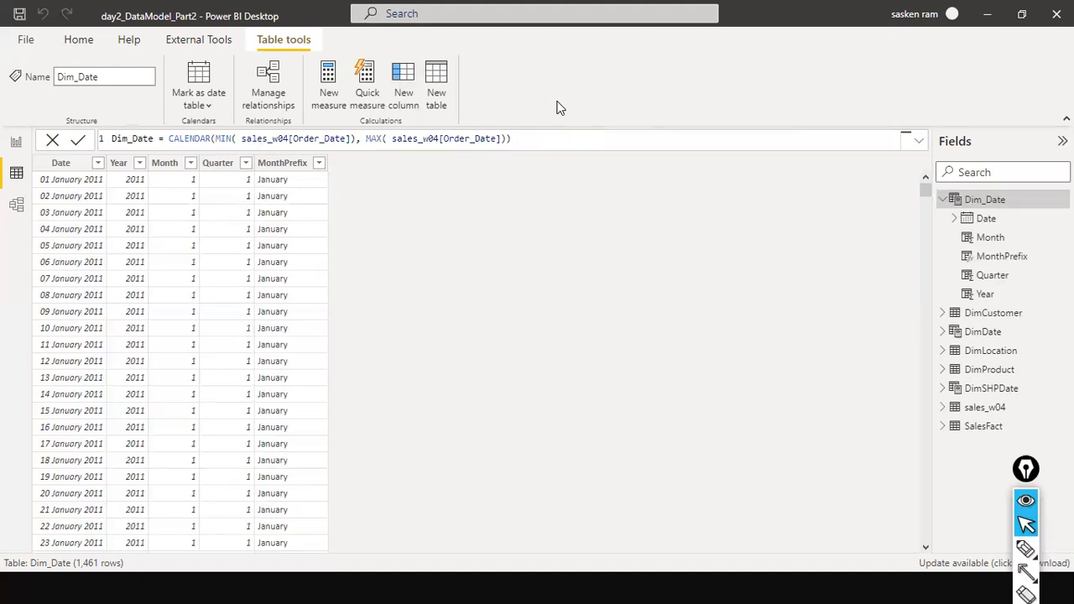
key(ctrl+shift+p)
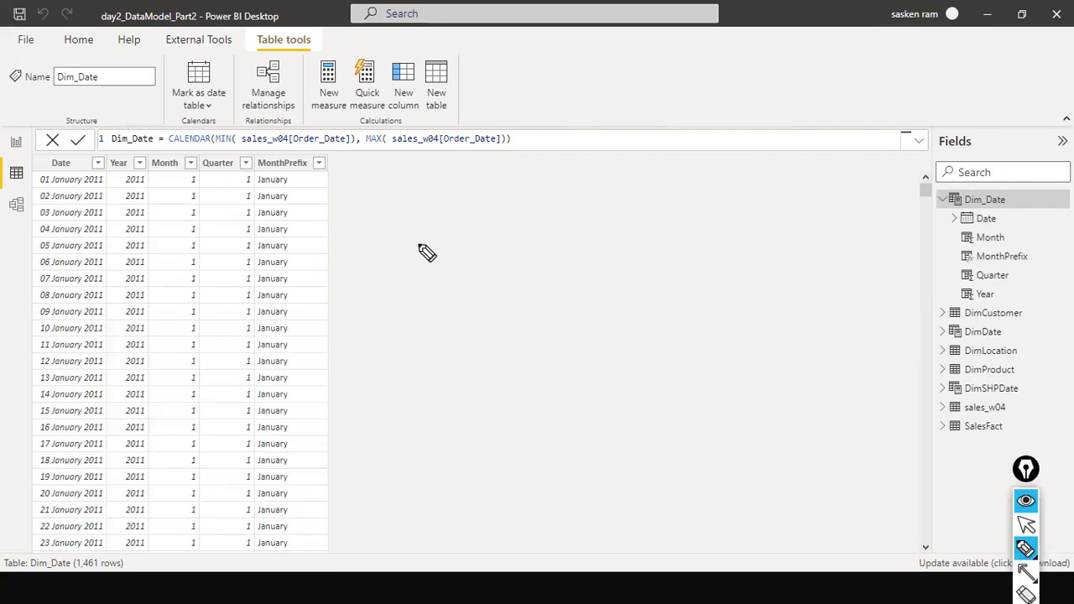
mouse_move(404, 256)
mouse_down()
mouse_move(493, 245)
mouse_move(497, 261)
mouse_move(471, 267)
mouse_move(494, 266)
mouse_up()
mouse_move(408, 299)
mouse_down()
mouse_move(420, 312)
mouse_move(477, 293)
mouse_move(503, 302)
mouse_up()
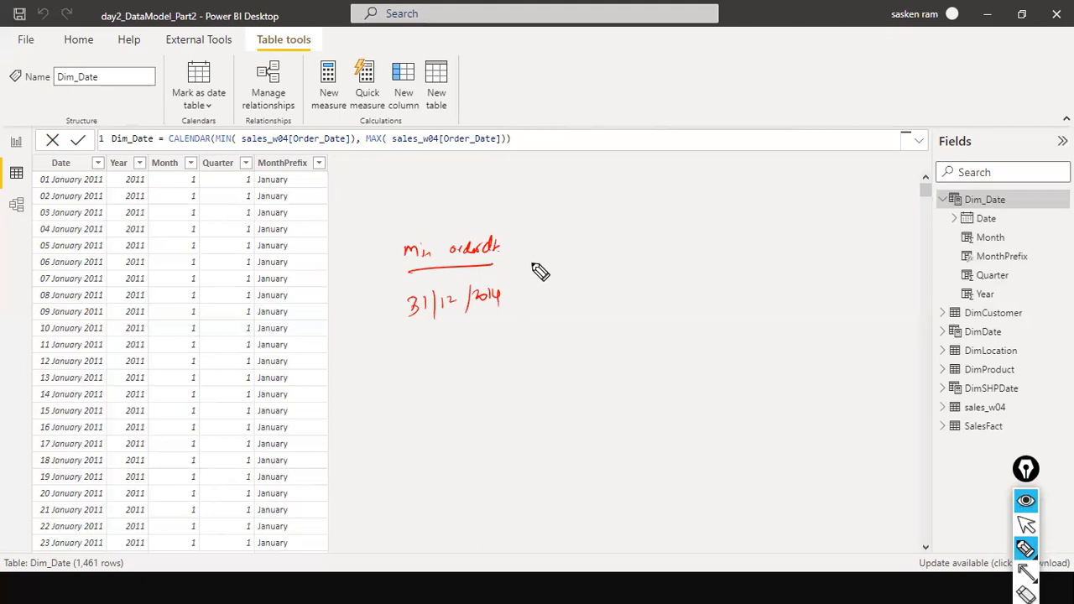
mouse_move(443, 265)
mouse_down()
mouse_move(439, 248)
mouse_move(451, 257)
mouse_move(426, 254)
mouse_up()
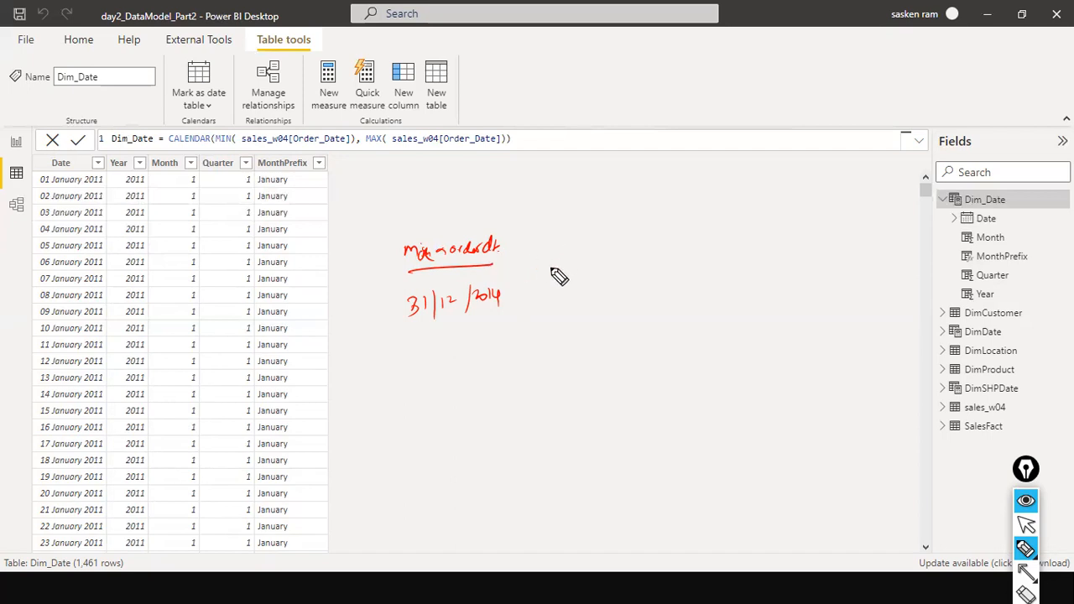
Handwrite the minimum order date 01/01/2011, the maximum ship date 07/1/2015 and the minimum ship date 03/01/2011 beside the first note.
mouse_move(539, 252)
mouse_down()
mouse_move(559, 248)
mouse_move(554, 267)
mouse_move(611, 265)
mouse_up()
drag(547, 274, 604, 270)
mouse_move(555, 298)
mouse_down()
mouse_move(552, 309)
mouse_move(571, 316)
mouse_move(625, 311)
mouse_up()
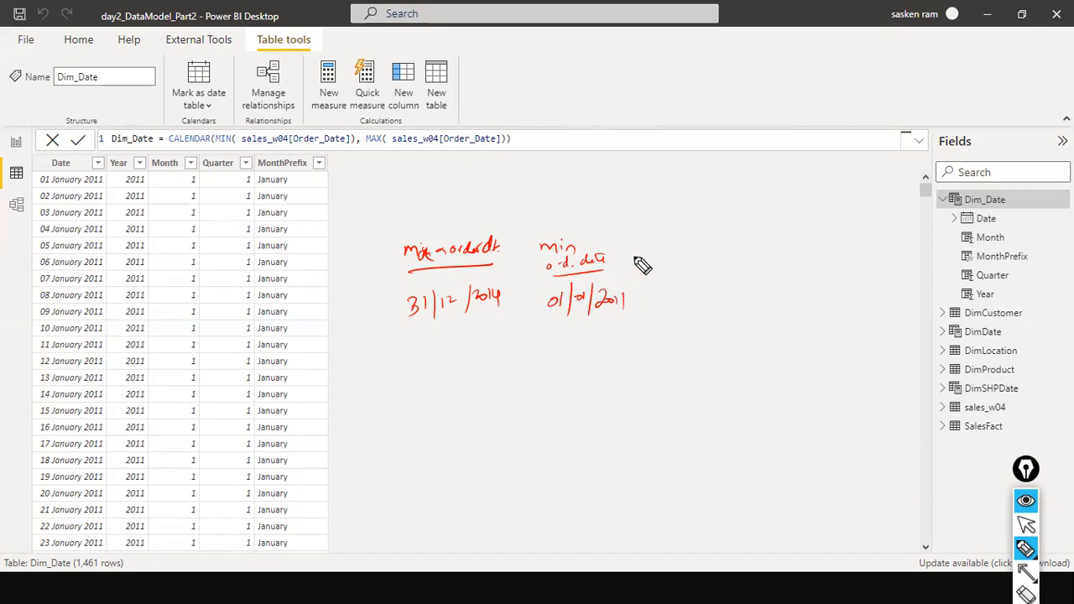
mouse_move(668, 240)
mouse_down()
mouse_move(700, 237)
mouse_move(690, 250)
mouse_move(710, 261)
mouse_move(697, 267)
mouse_move(723, 270)
mouse_move(685, 298)
mouse_move(714, 296)
mouse_move(733, 322)
mouse_move(742, 304)
mouse_move(774, 293)
mouse_up()
mouse_move(797, 237)
mouse_down()
mouse_move(854, 259)
mouse_move(825, 283)
mouse_move(853, 286)
mouse_move(814, 307)
mouse_move(864, 302)
mouse_move(899, 307)
mouse_move(896, 316)
mouse_up()
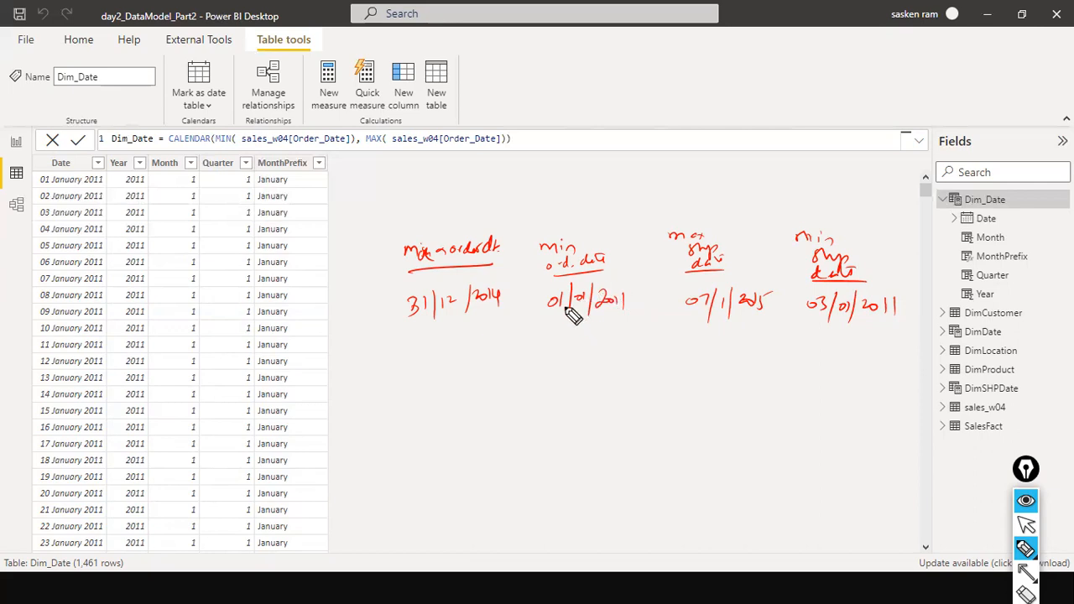
Circle the two handwritten minimum dates, link them with an arc and tick the minimum order date.
mouse_move(576, 330)
mouse_down()
mouse_move(643, 299)
mouse_move(549, 307)
mouse_move(583, 329)
mouse_up()
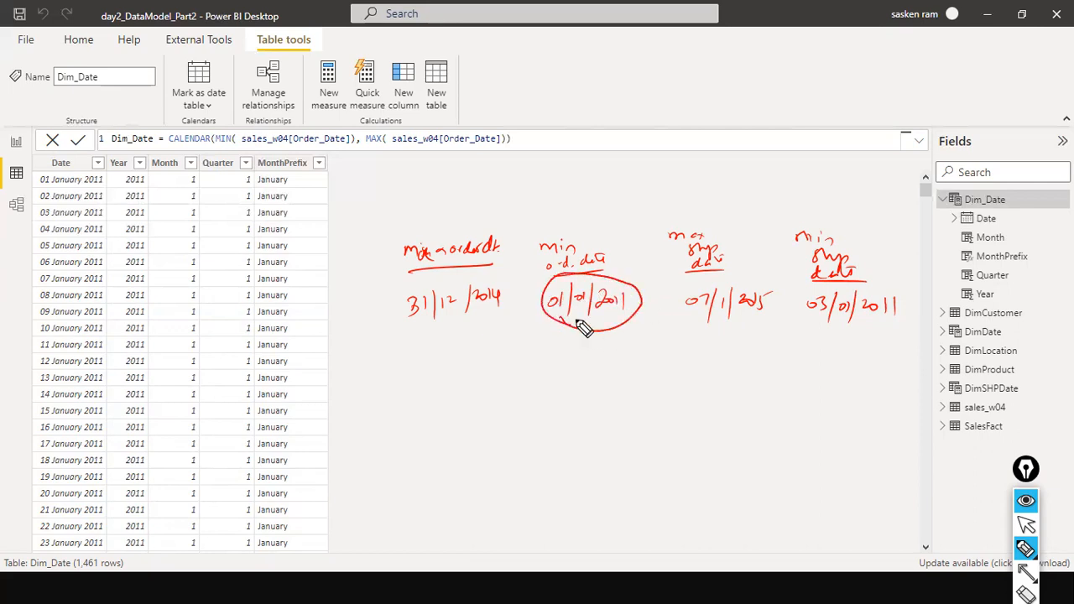
mouse_move(900, 298)
mouse_down()
mouse_move(833, 282)
mouse_move(829, 332)
mouse_move(902, 306)
mouse_up()
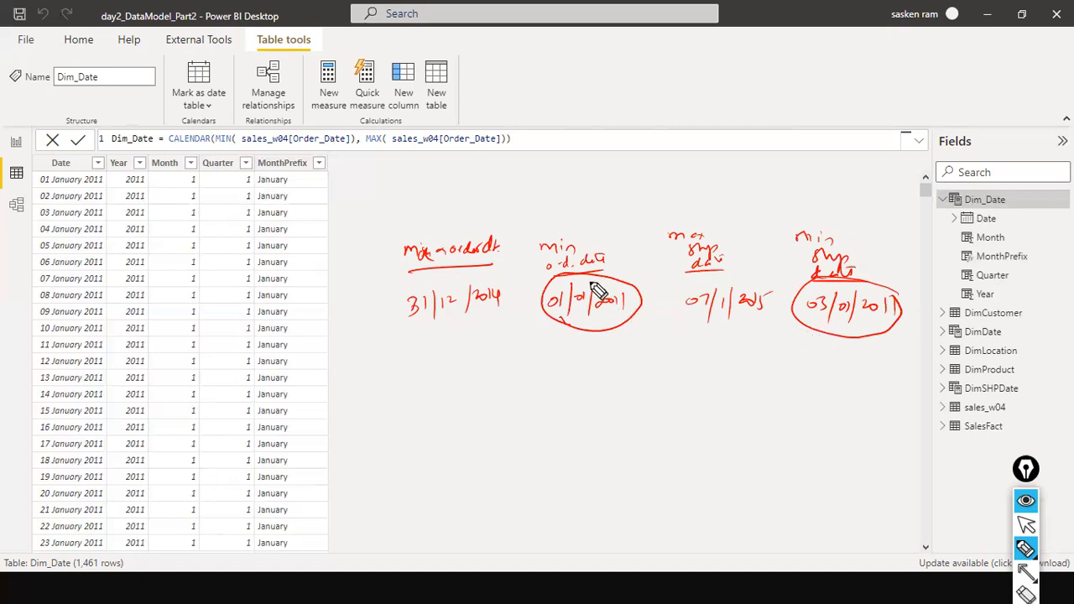
mouse_move(577, 250)
mouse_down()
mouse_move(747, 196)
mouse_move(799, 235)
mouse_up()
drag(562, 352, 564, 361)
drag(606, 327, 612, 318)
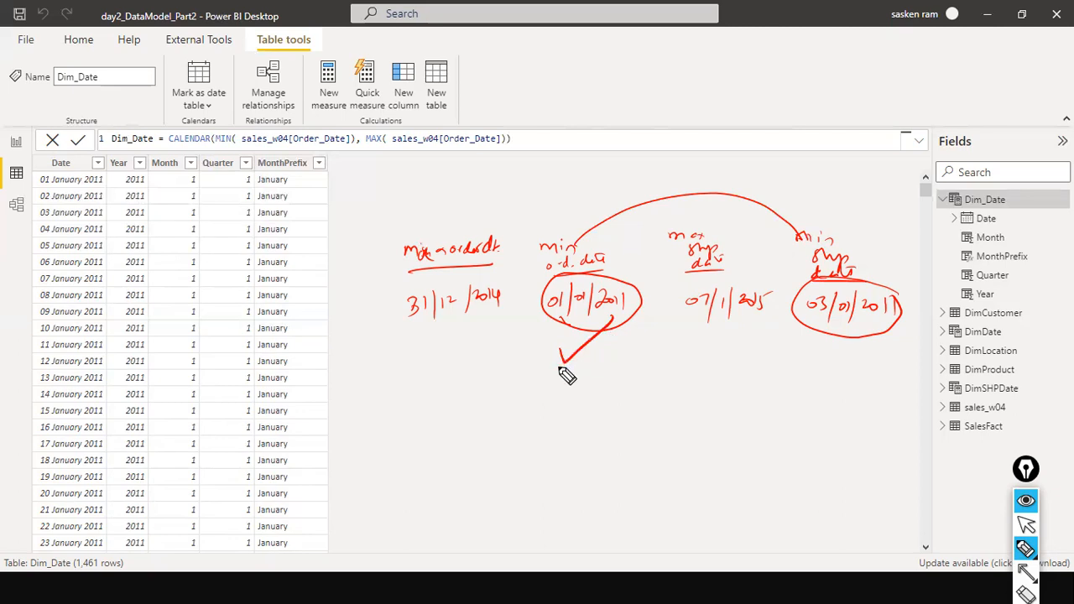
Handwrite CALENDARAUTO() above the dates and tick the minimum order date again.
mouse_move(528, 181)
mouse_down()
mouse_move(516, 196)
mouse_move(694, 187)
mouse_up()
drag(715, 171, 717, 184)
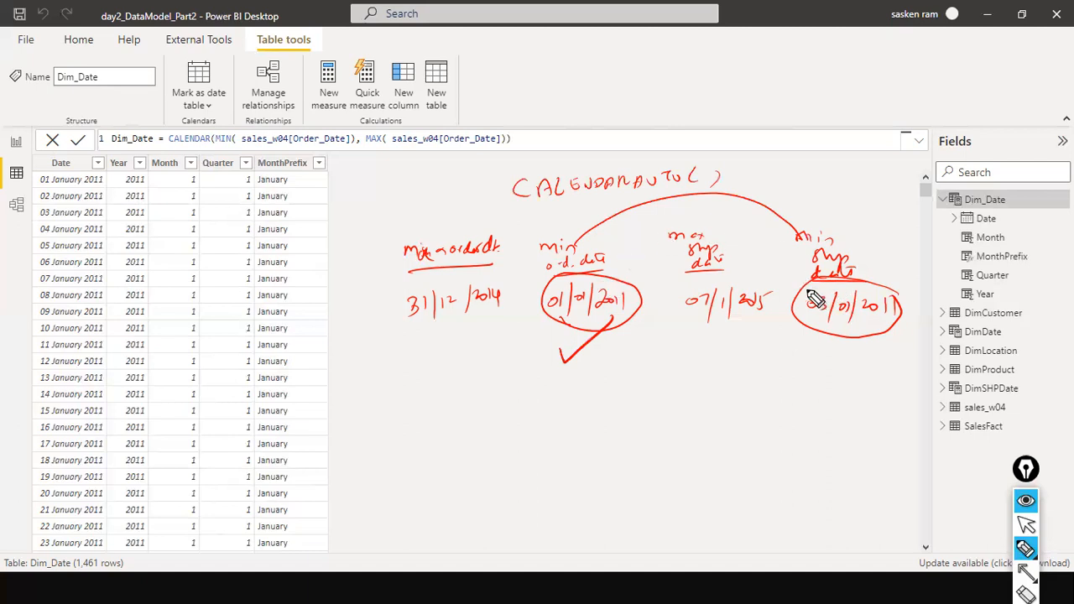
drag(562, 363, 625, 327)
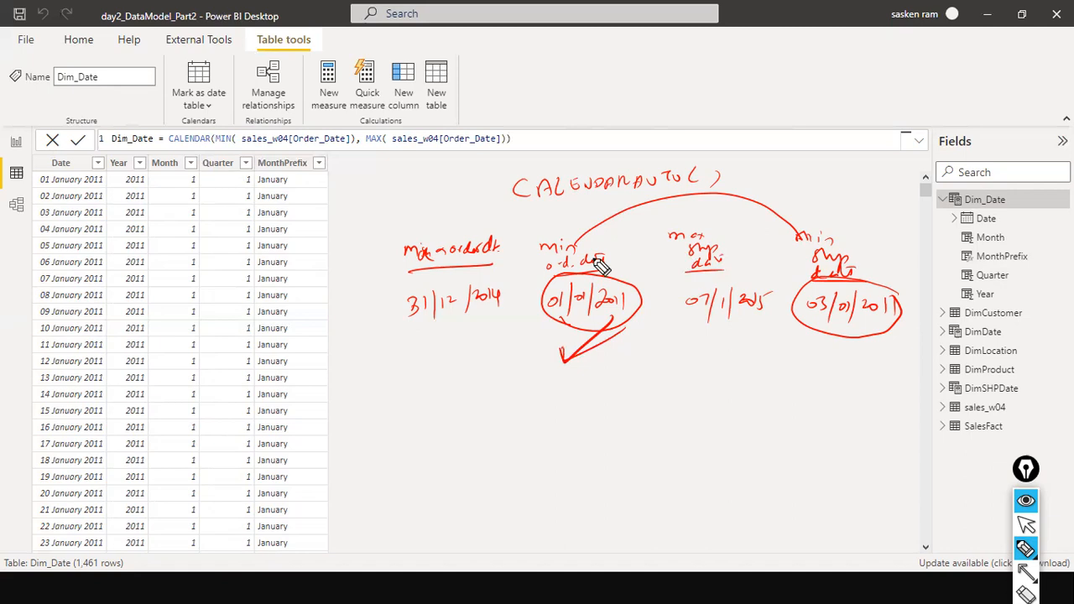
Circle the two maximum dates, tick 01/01/2011 and 07/1/2015, and mark 31/12/2014 and 03/01/2011 as rejected.
drag(501, 274, 497, 276)
drag(669, 273, 746, 279)
drag(765, 327, 660, 309)
mouse_move(446, 334)
mouse_down()
mouse_move(453, 345)
mouse_move(502, 322)
mouse_up()
mouse_move(781, 336)
mouse_down()
mouse_move(731, 337)
mouse_move(814, 289)
mouse_up()
drag(454, 346, 444, 330)
mouse_move(547, 377)
mouse_down()
mouse_move(532, 344)
mouse_move(621, 332)
mouse_move(646, 294)
mouse_up()
mouse_move(877, 354)
mouse_down()
mouse_move(851, 366)
mouse_move(883, 386)
mouse_up()
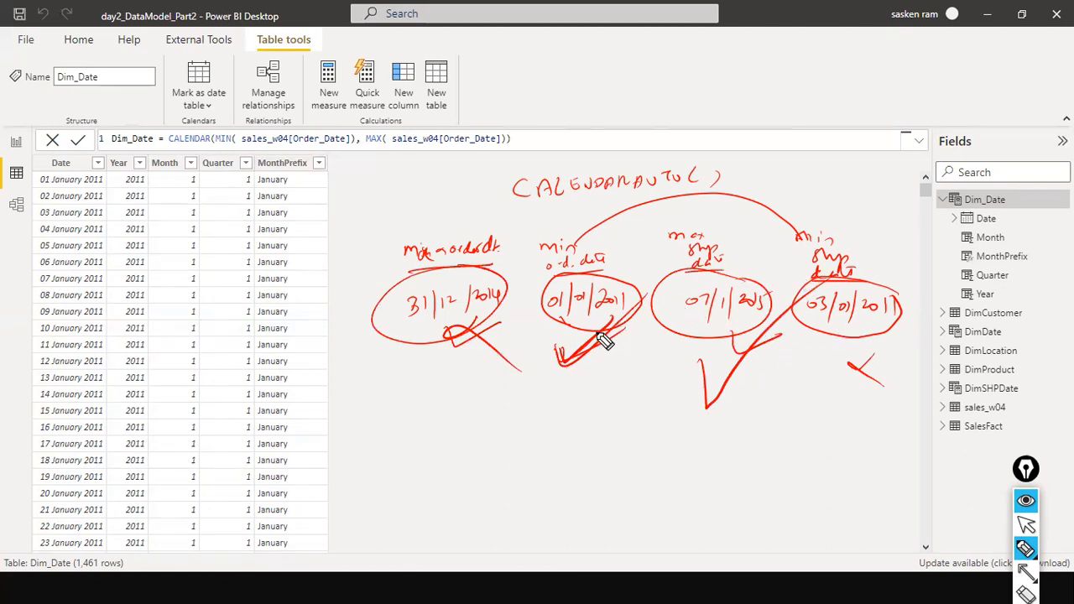
Loop the minimum order date and maximum ship date together as the range, and clear all pen annotations from the screen.
mouse_move(752, 258)
mouse_down()
mouse_move(664, 234)
mouse_move(629, 384)
mouse_move(752, 267)
mouse_up()
mouse_move(638, 332)
mouse_down()
mouse_move(614, 408)
mouse_move(648, 381)
mouse_up()
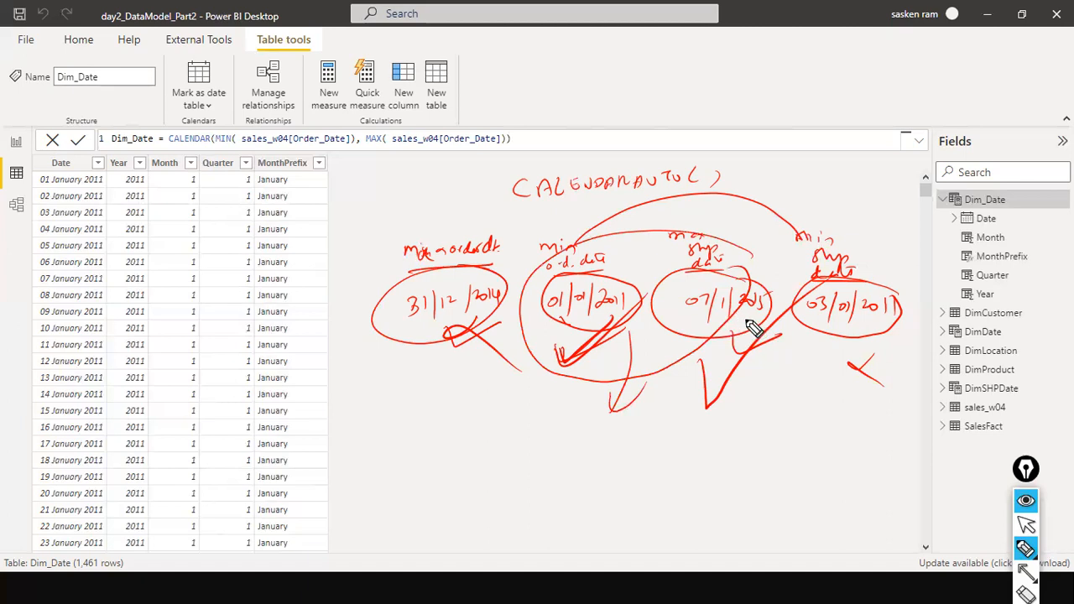
drag(693, 411, 762, 396)
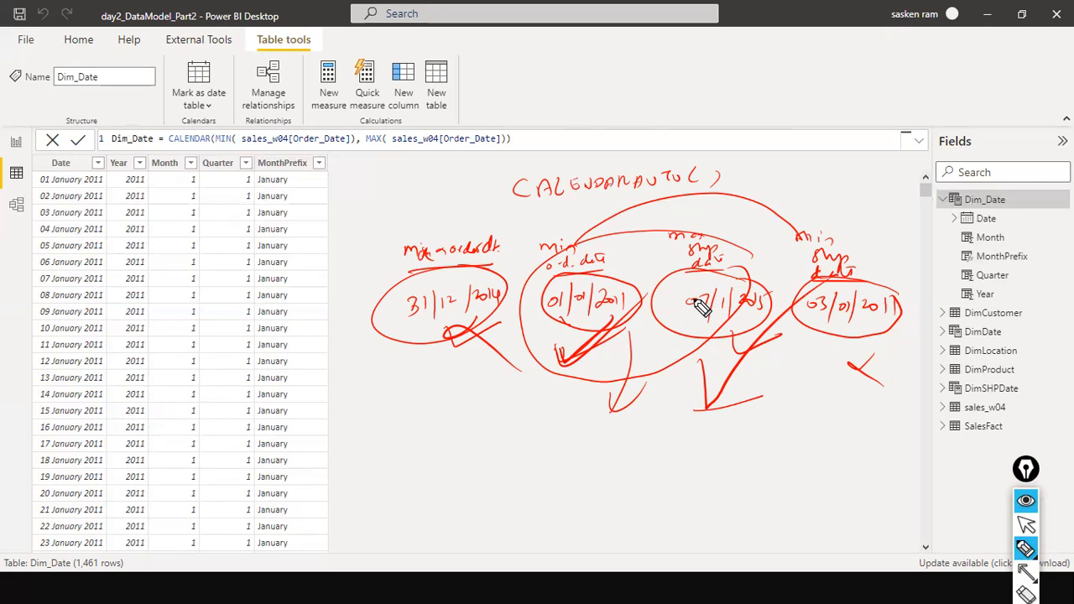
key(ctrl+shift+c)
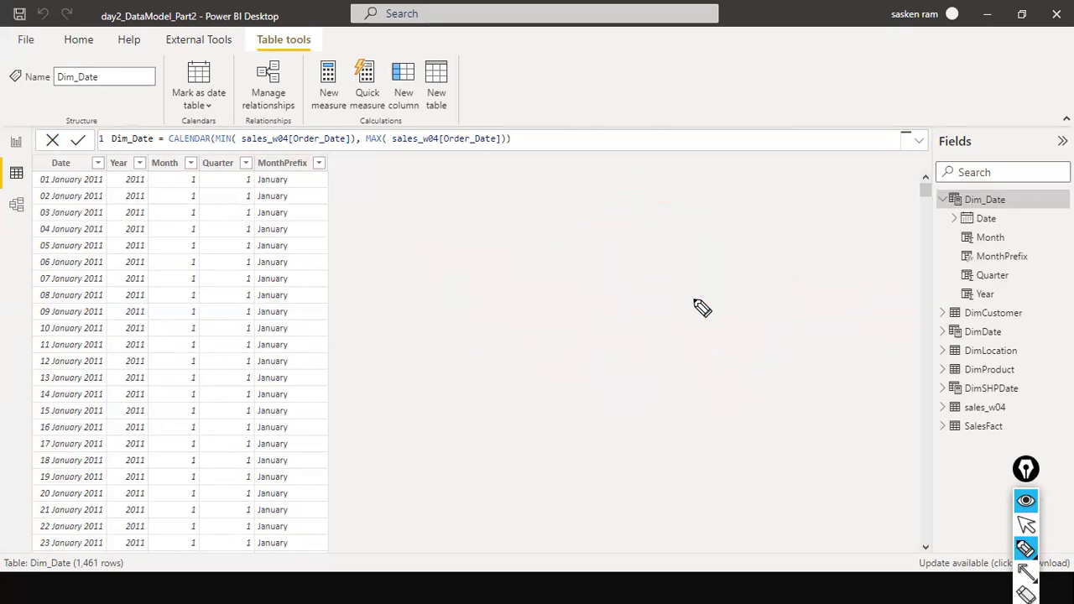
key(ctrl+shift+1)
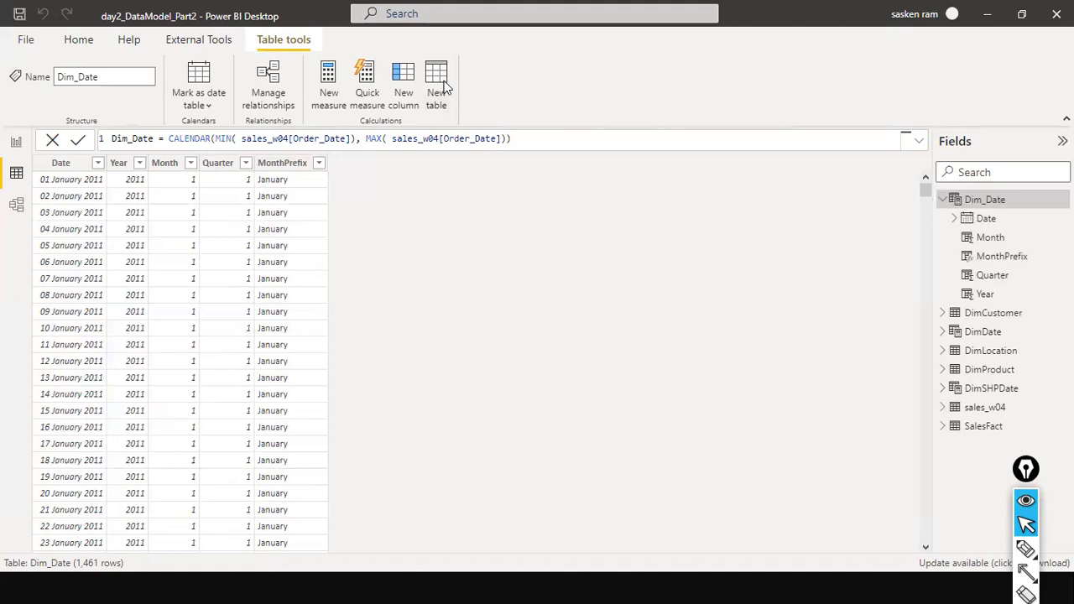
Create a new calculated table and name it Dim_CalendarAuto_Date in its formula.
key(Return)
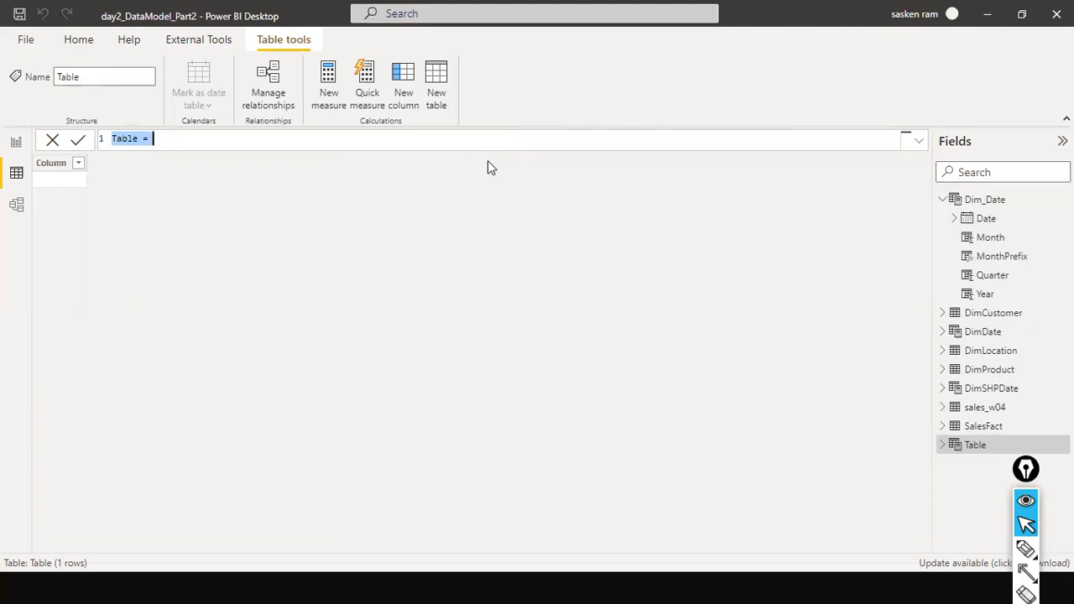
text(Dim_Calen)
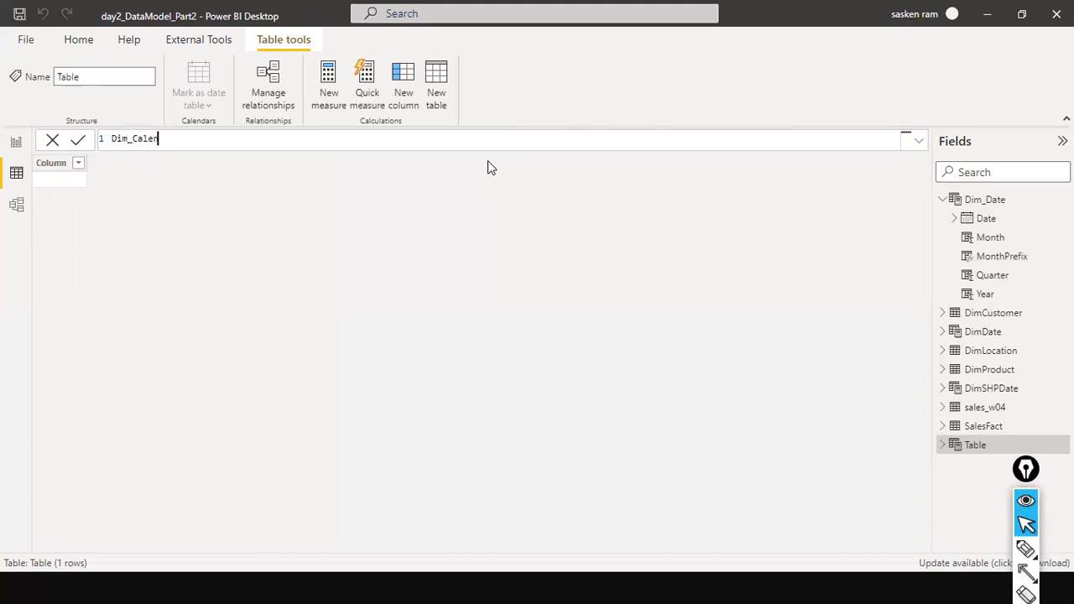
text(darAut_)
key(BackSpace)
text(o_Date =)
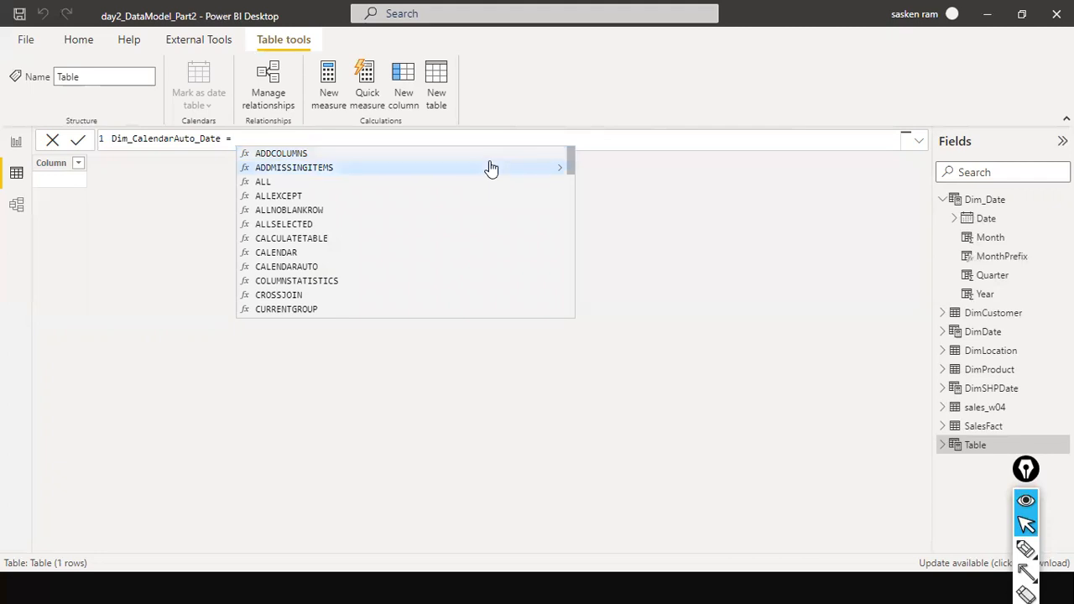
text(')
key(BackSpace)
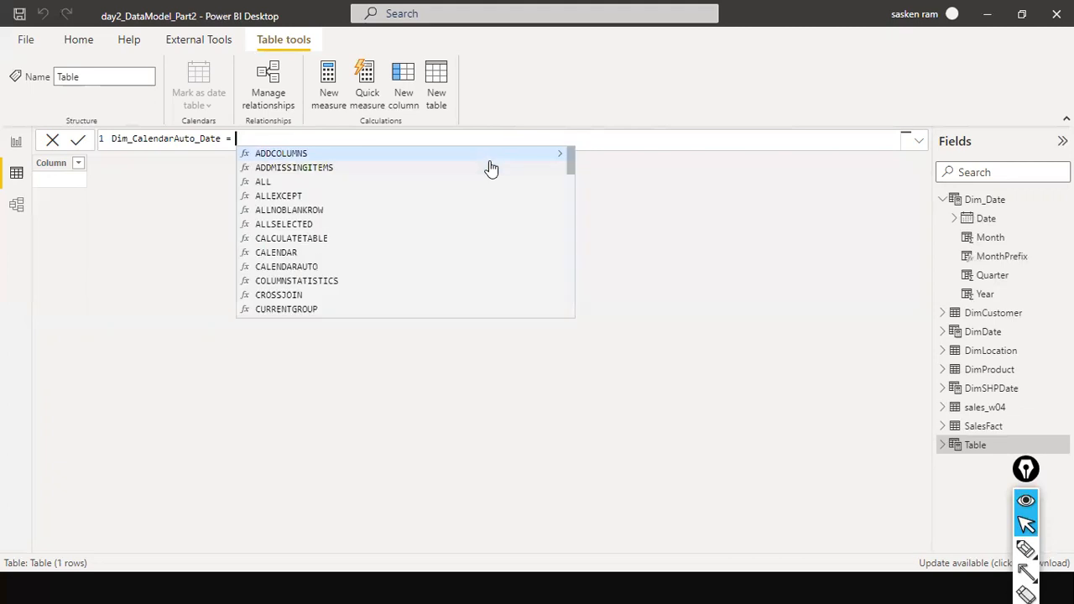
Begin the table expression with ADDCOLUMNS, using CALENDARAUTO() as its base table.
key(Tab)
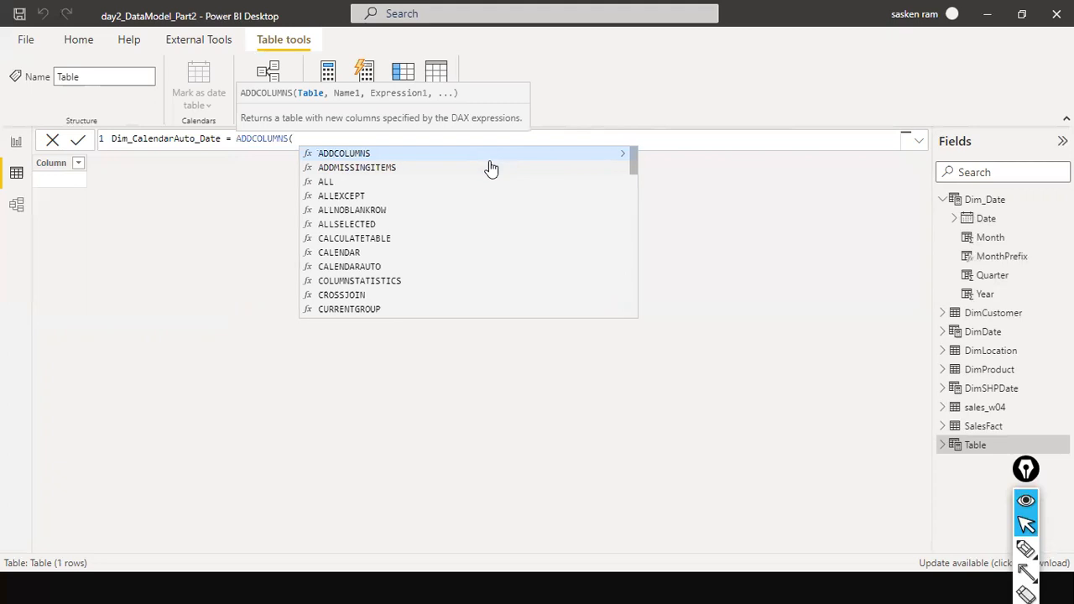
text(CAL)
key(Down)
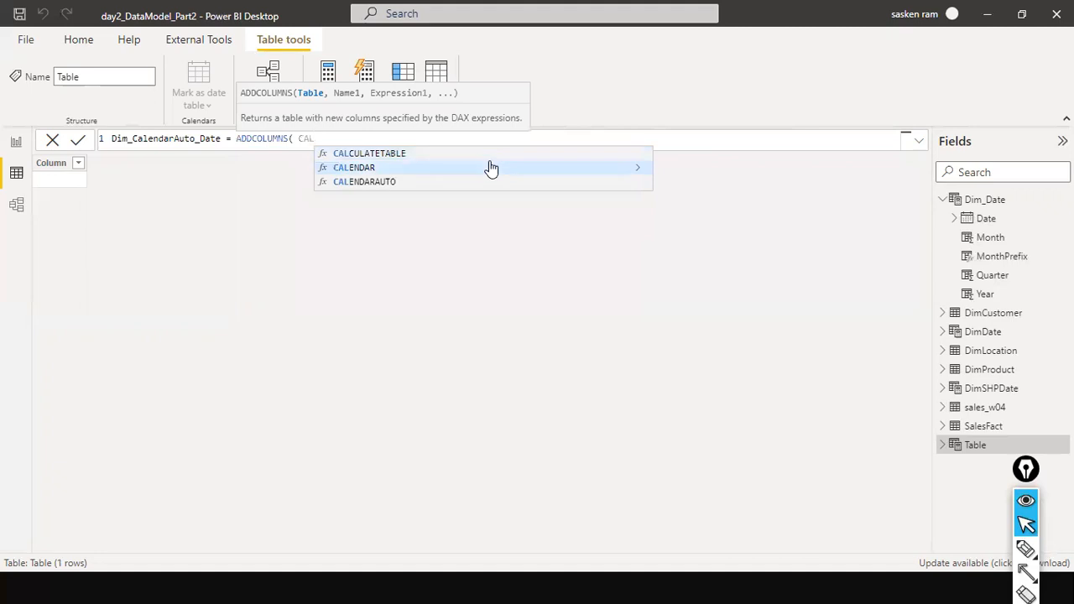
key(Down)
key(Tab)
text())
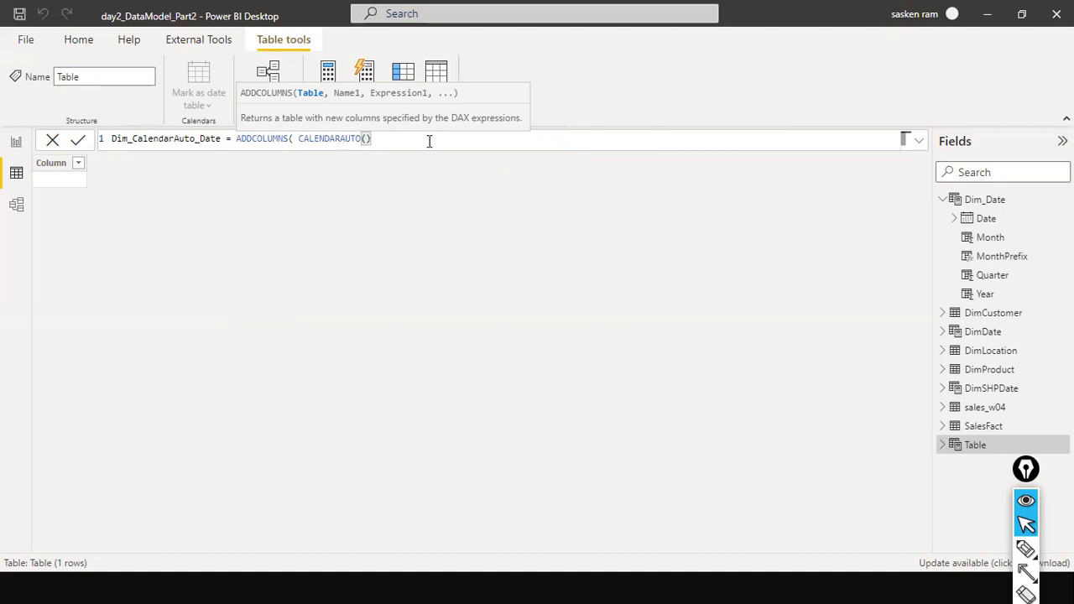
text(,)
Add a "Month" column on a new indented line, defined as FORMAT([Date], "mmm").
key(shift+Return)
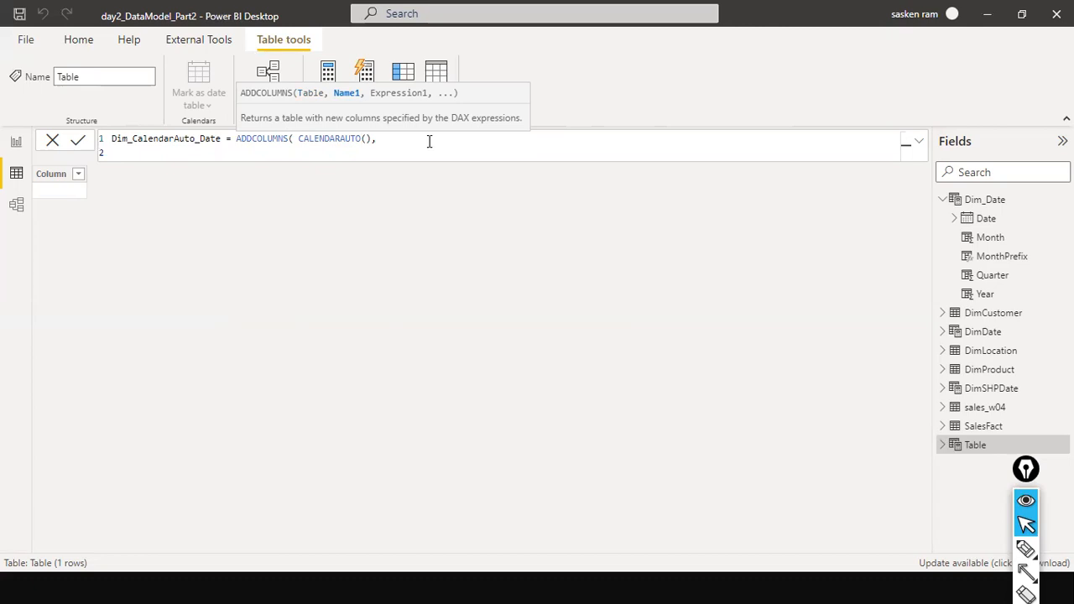
key(Tab)
key(Tab)
key(Tab)
key(Tab)
key(Tab)
key(Tab)
key(Tab)
key(Tab)
text("Month", FO)
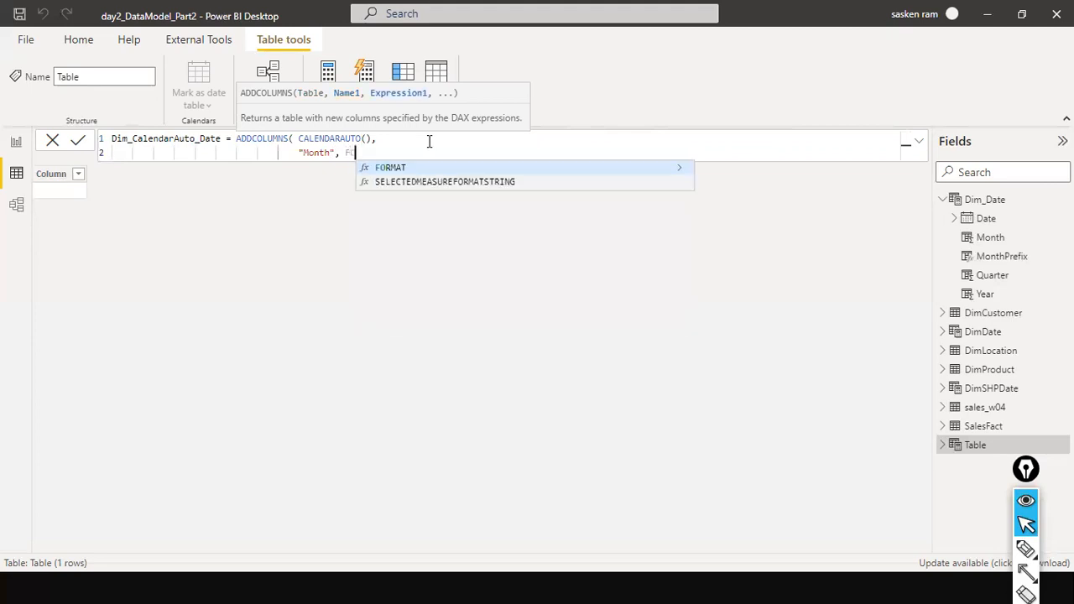
text(RMAT()
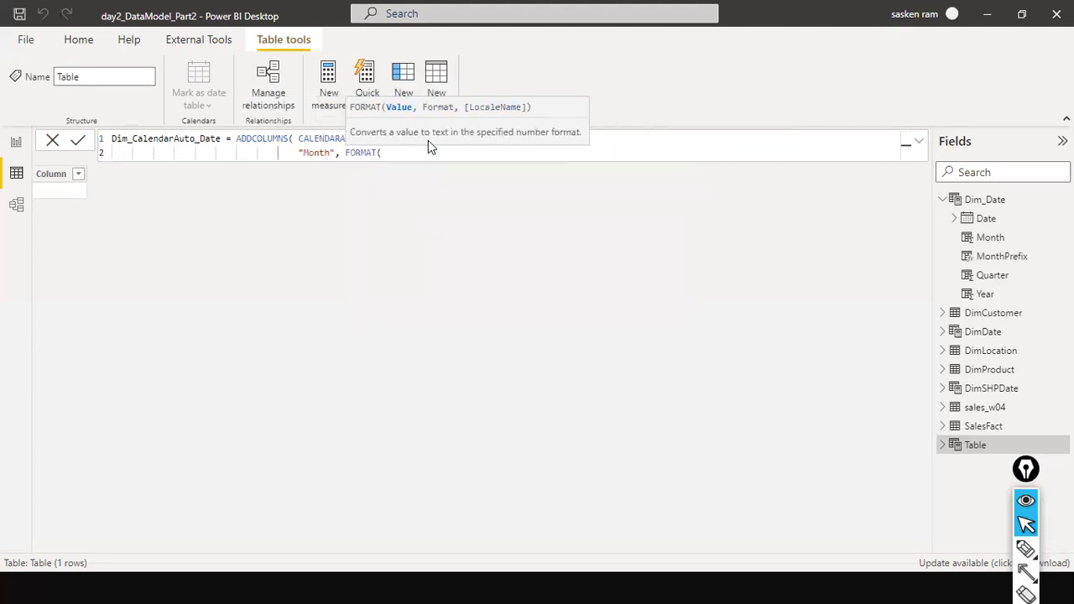
text([)
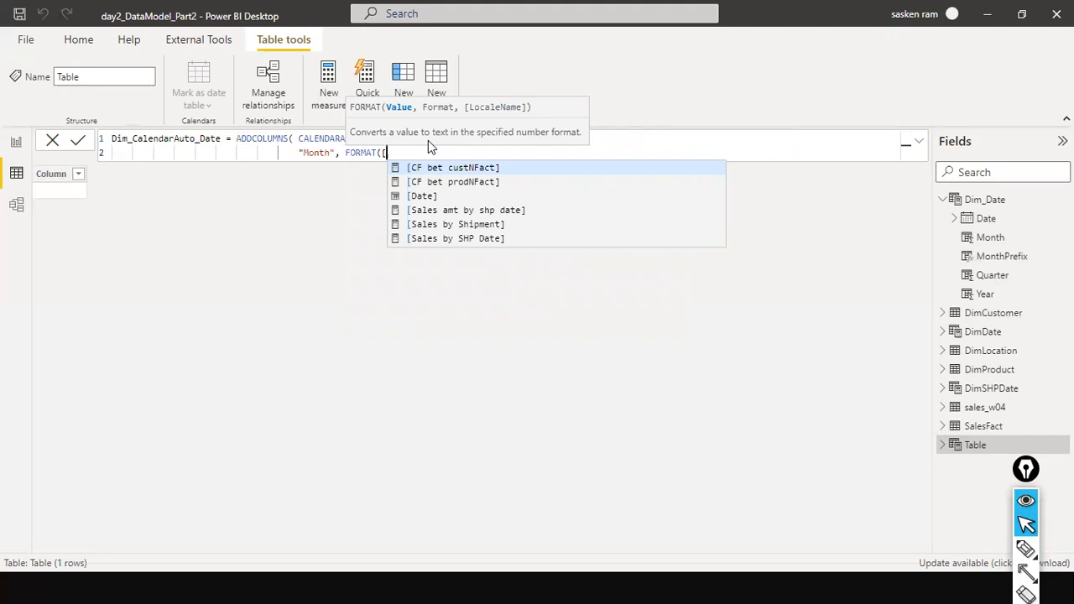
key(Down)
key(Down)
key(Tab)
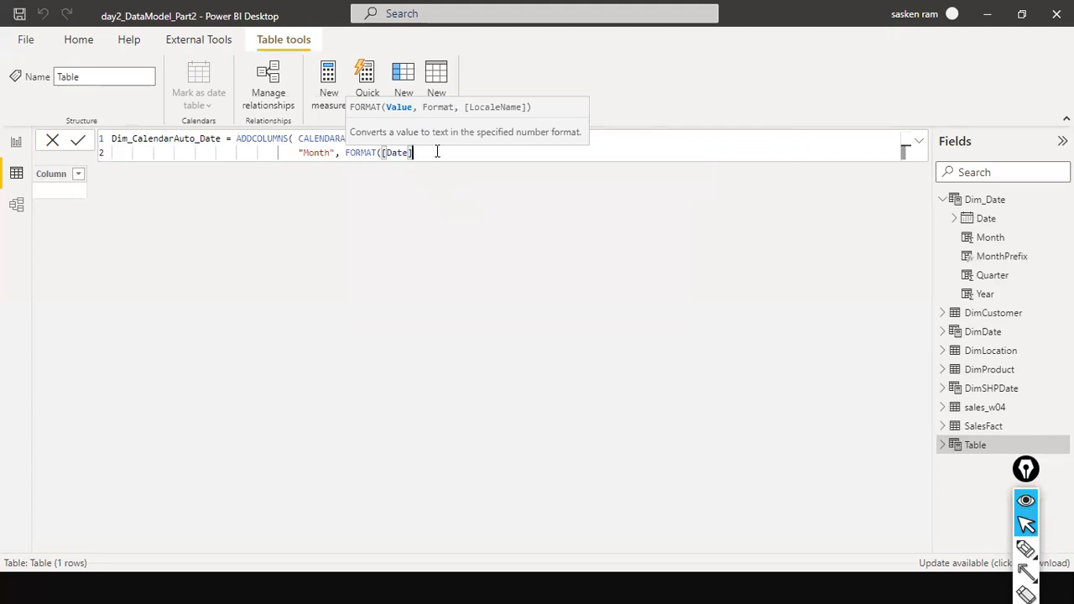
text(,)
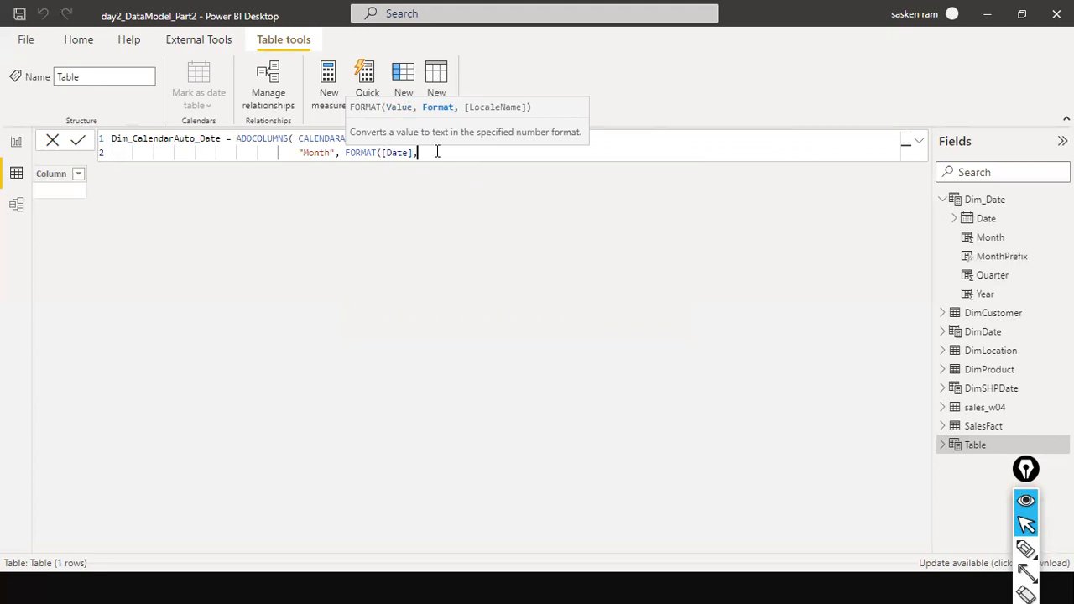
text( "M)
text(m)
text(",)
key(Left)
text())
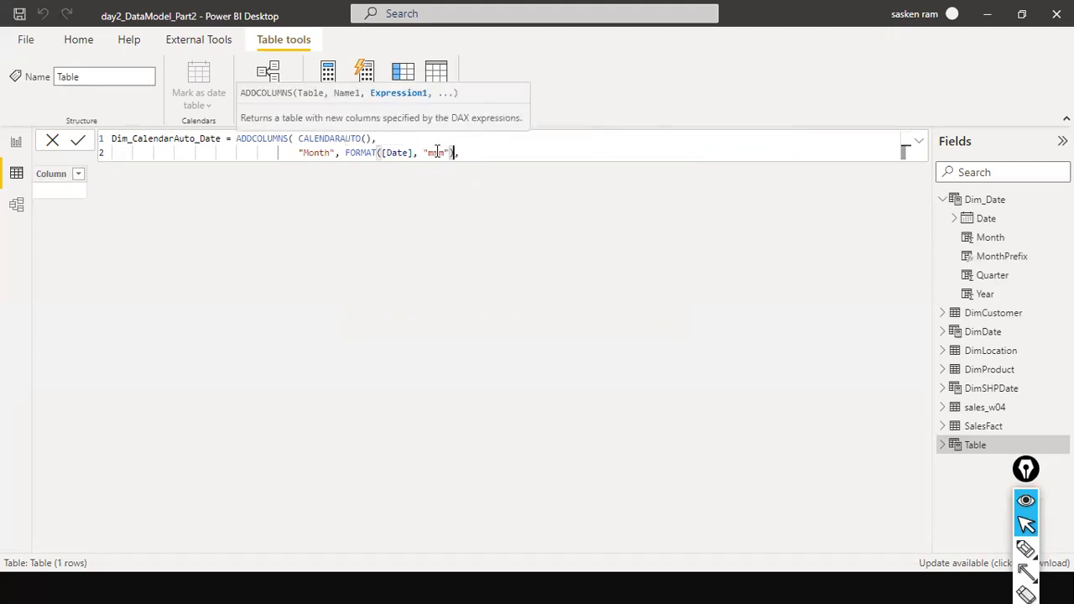
Duplicate the "Month" column definition onto the next line of the formula.
key(shift+Return)
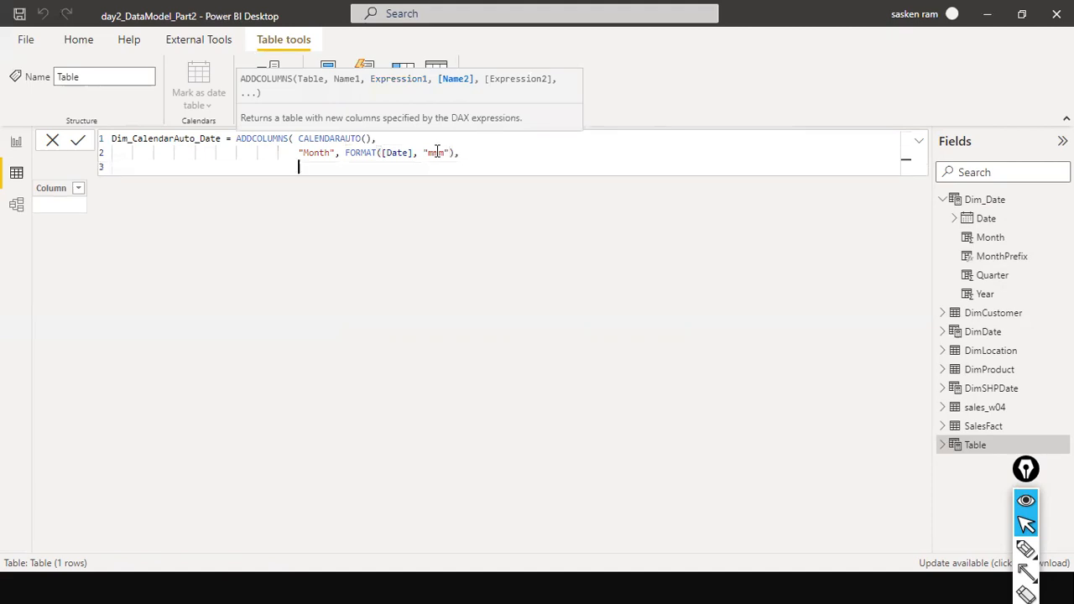
text(")
key(Up)
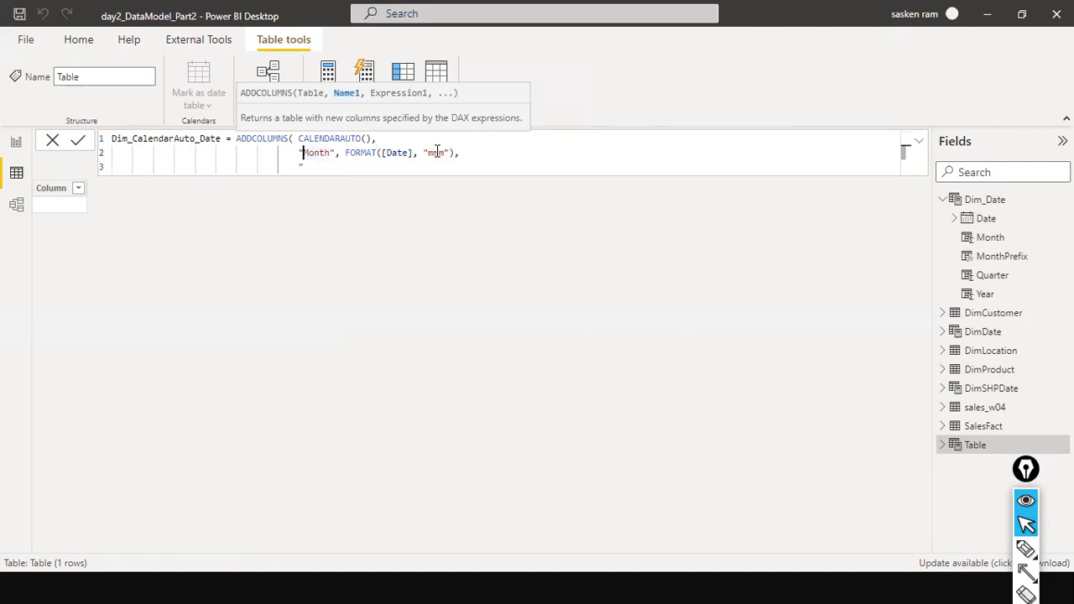
key(shift+End)
key(End)
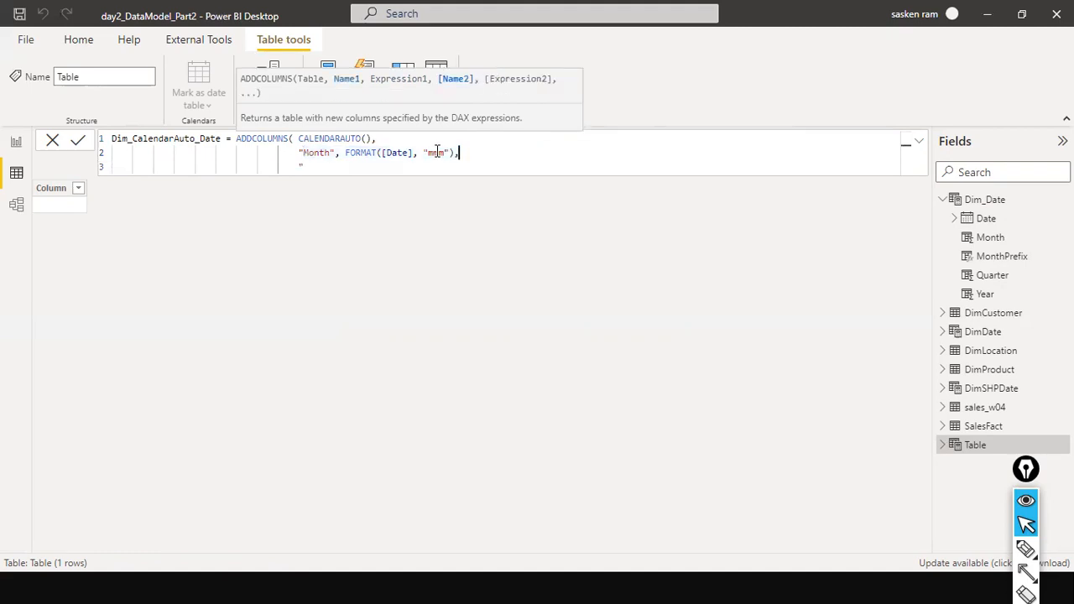
key(Down)
key(ctrl+v)
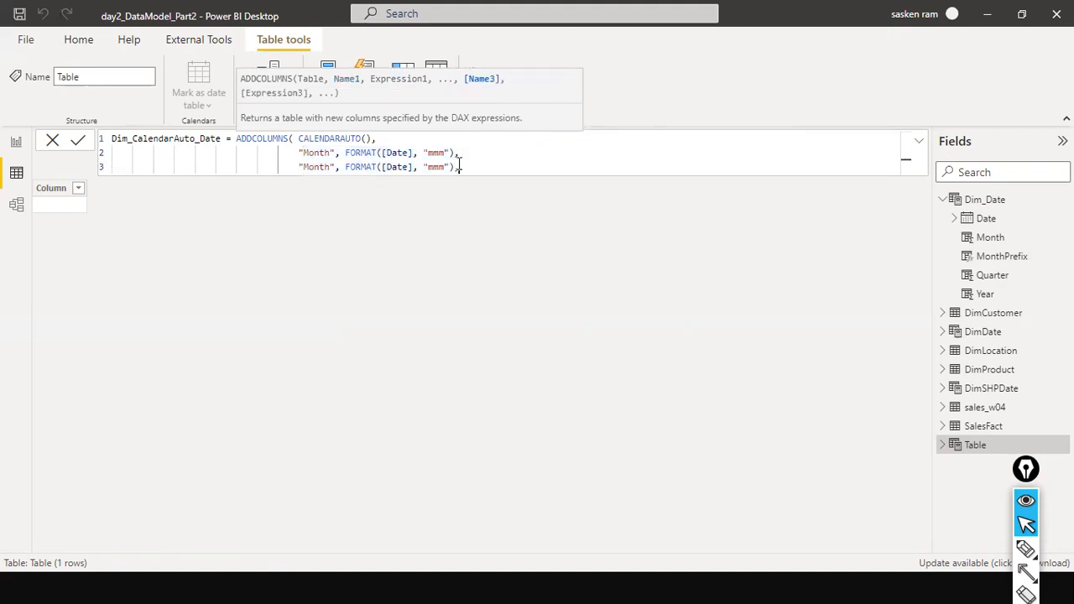
Rename the column in the first of the two identical definitions to "Year".
click(459, 153)
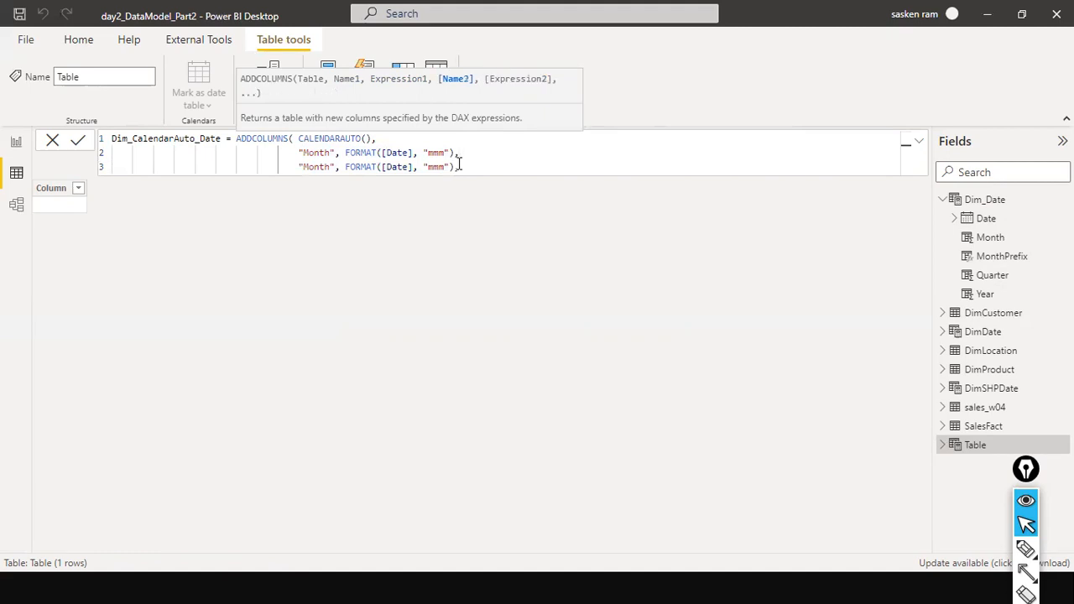
key(ctrl+Left)
key(ctrl+Left)
key(ctrl+Left)
key(ctrl+Left)
key(ctrl+Left)
key(ctrl+Left)
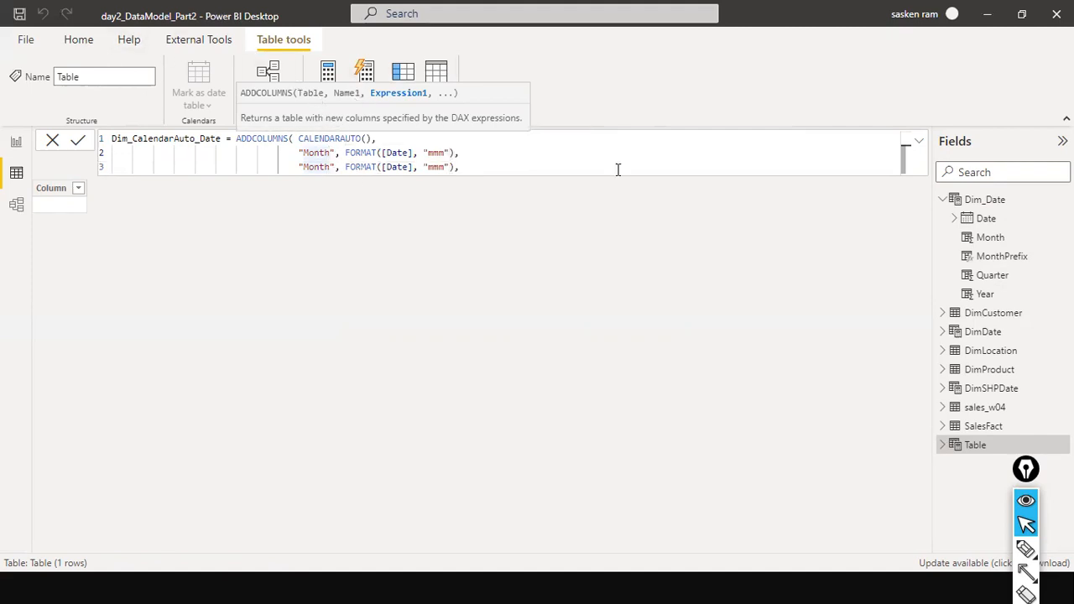
key(BackSpace)
key(BackSpace)
key(BackSpace)
key(BackSpace)
key(BackSpace)
text(Year)
Change the Year column's format string to "yyyy".
key(Right)
key(Right)
key(Right)
key(Right)
key(Right)
key(Right)
key(Right)
key(Right)
key(Right)
key(Right)
key(Right)
key(Right)
key(Right)
key(Right)
key(Right)
key(Right)
key(Right)
key(Right)
key(Right)
text(yyyy)
key(Home)
key(Home)
key(End)
key(Left)
key(Left)
key(Left)
key(BackSpace)
key(BackSpace)
key(BackSpace)
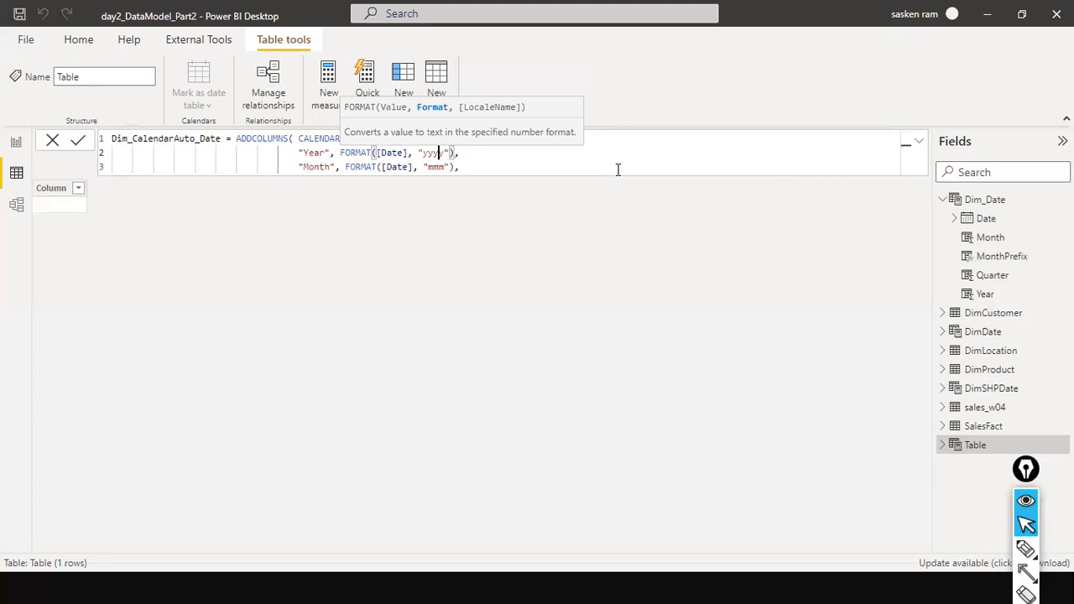
Add a "Quarter" column below the Month line, defined as FORMAT([Date], "QQ").
key(Down)
key(End)
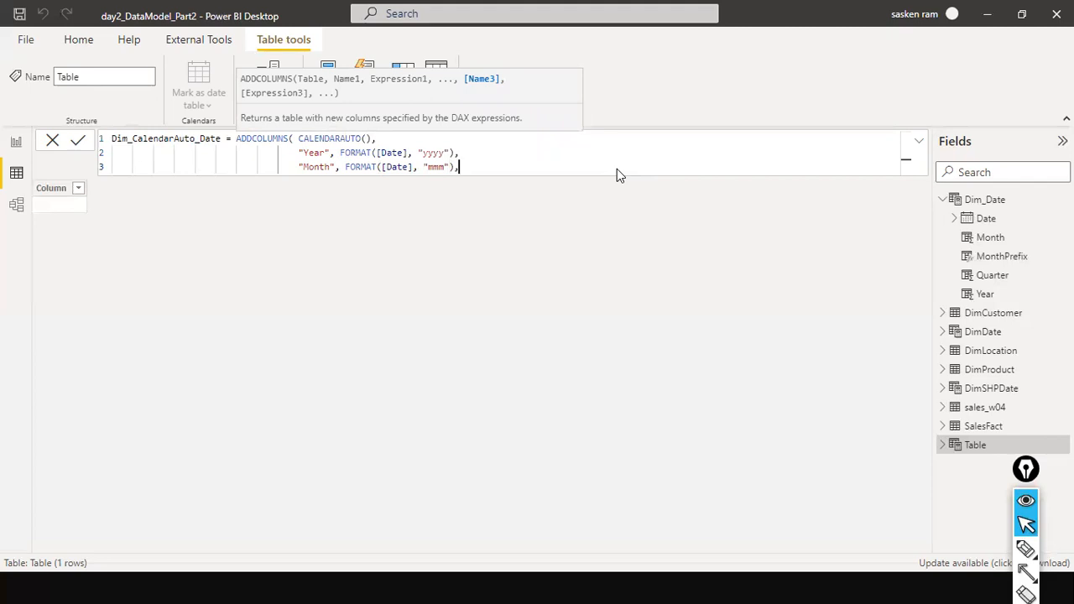
key(shift+Return)
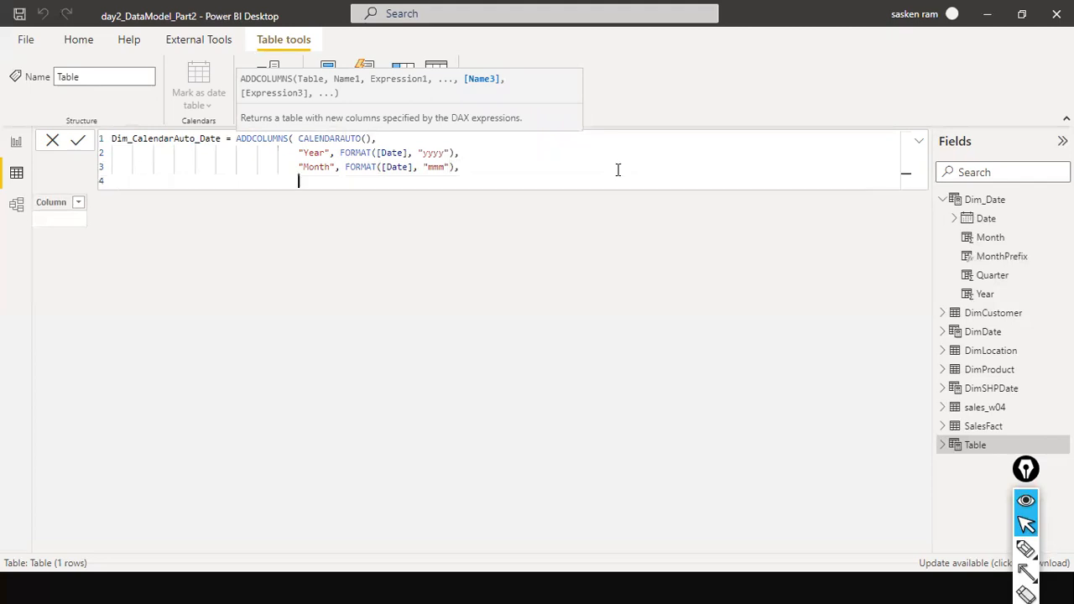
text("Quarter", FORMAT)
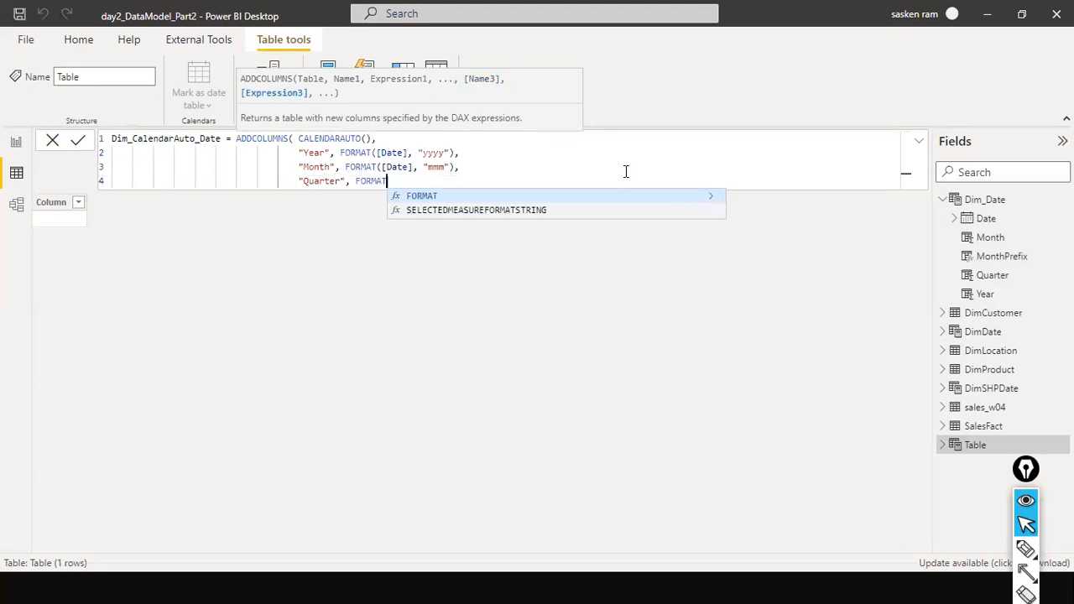
text(()
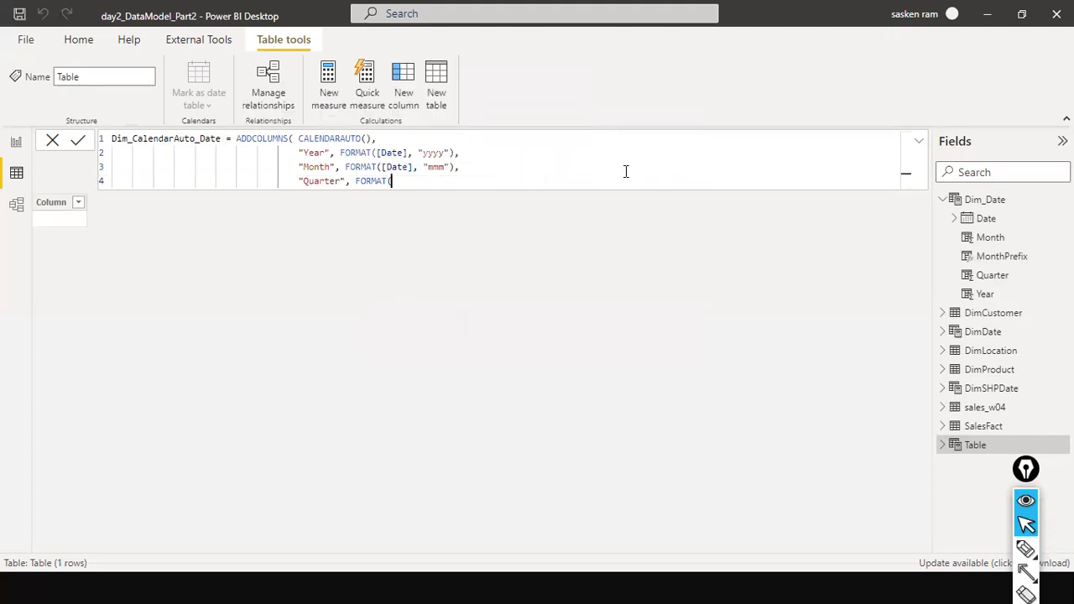
text([)
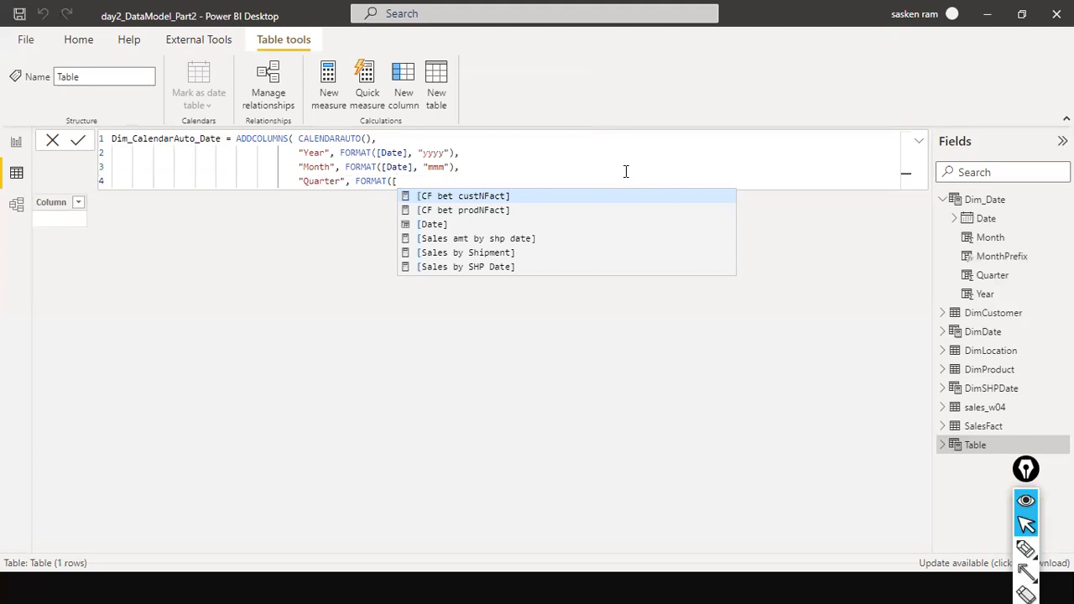
key(Down)
key(Down)
key(Tab)
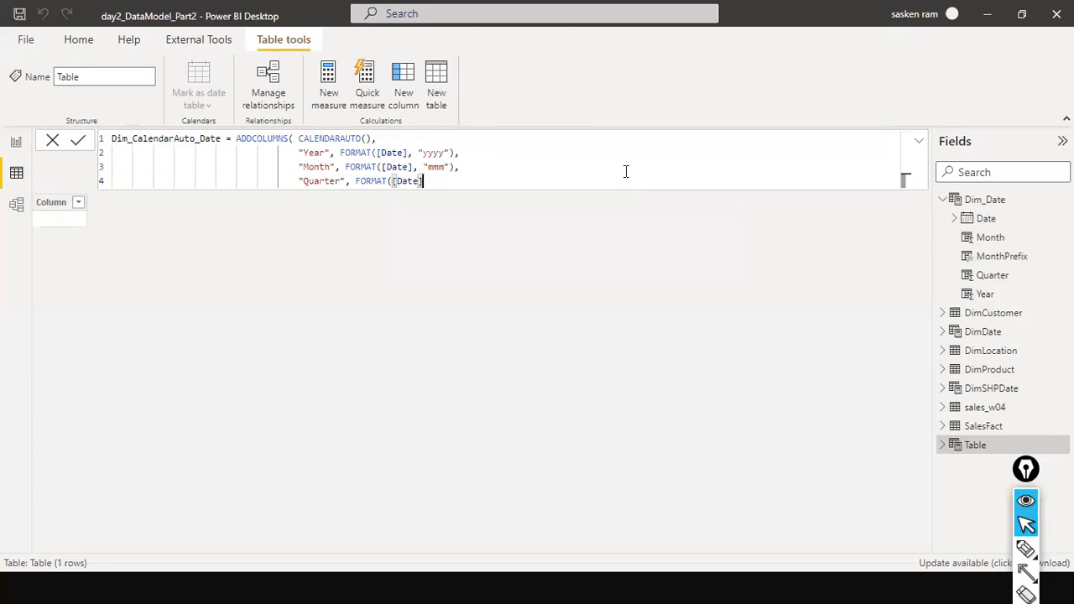
text(,)
text( "QQ)
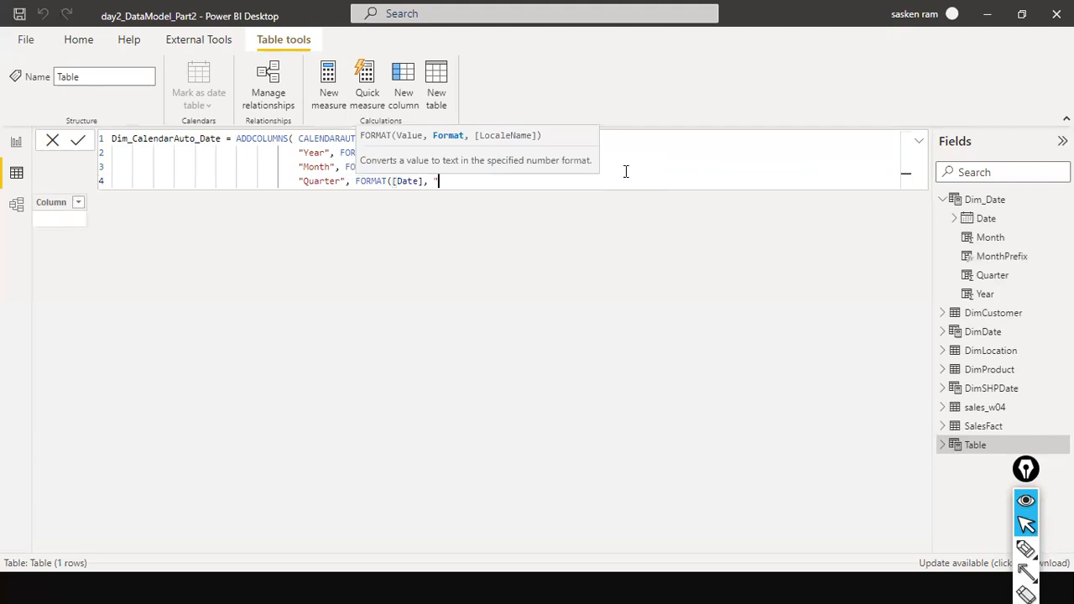
text("))
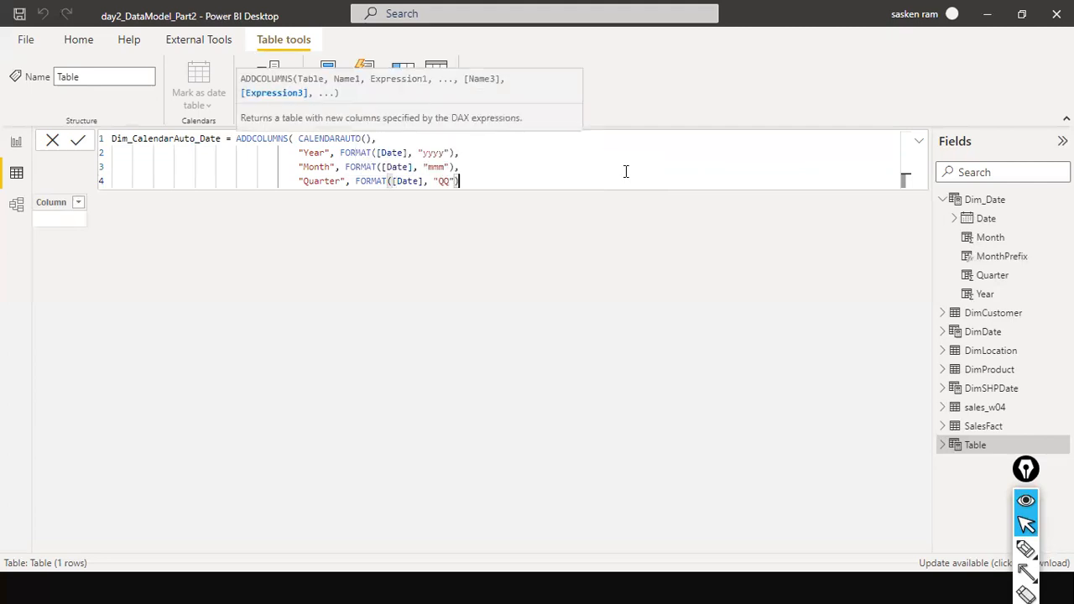
Close the ADDCOLUMNS expression with a parenthesis on its own line and commit the table formula.
key(Return)
text())
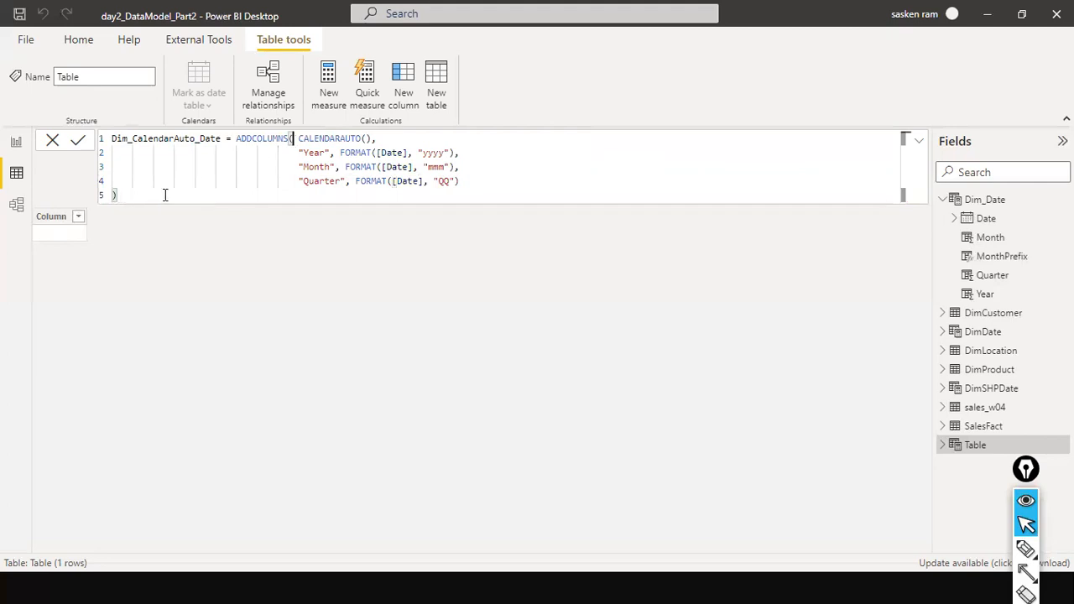
click(462, 180)
click(355, 194)
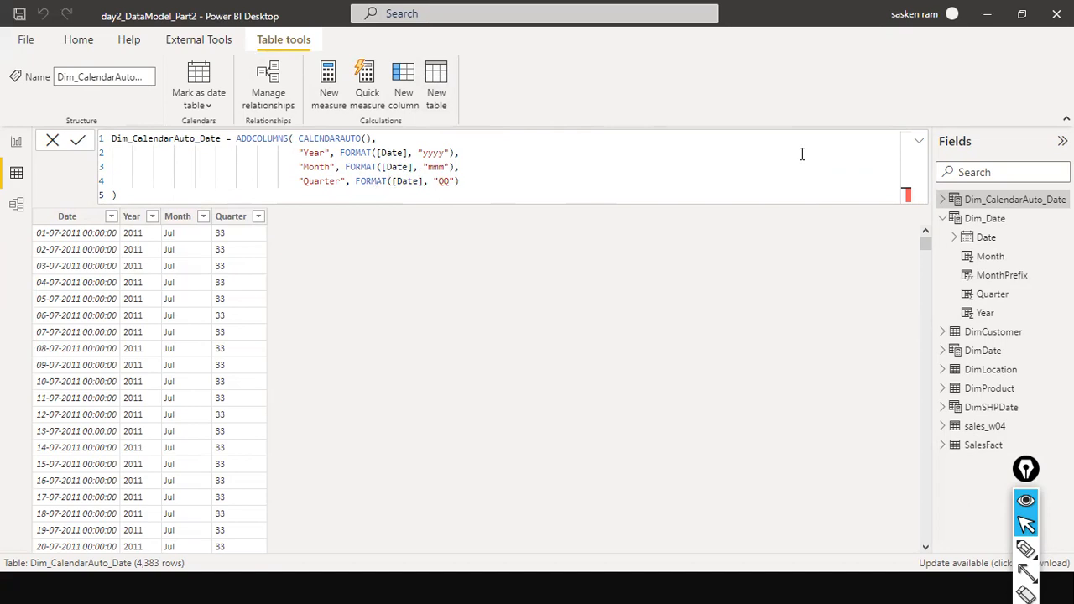
Change the Quarter column's format string to "\QQ" and apply the formula.
click(441, 174)
text(\)
key(Return)
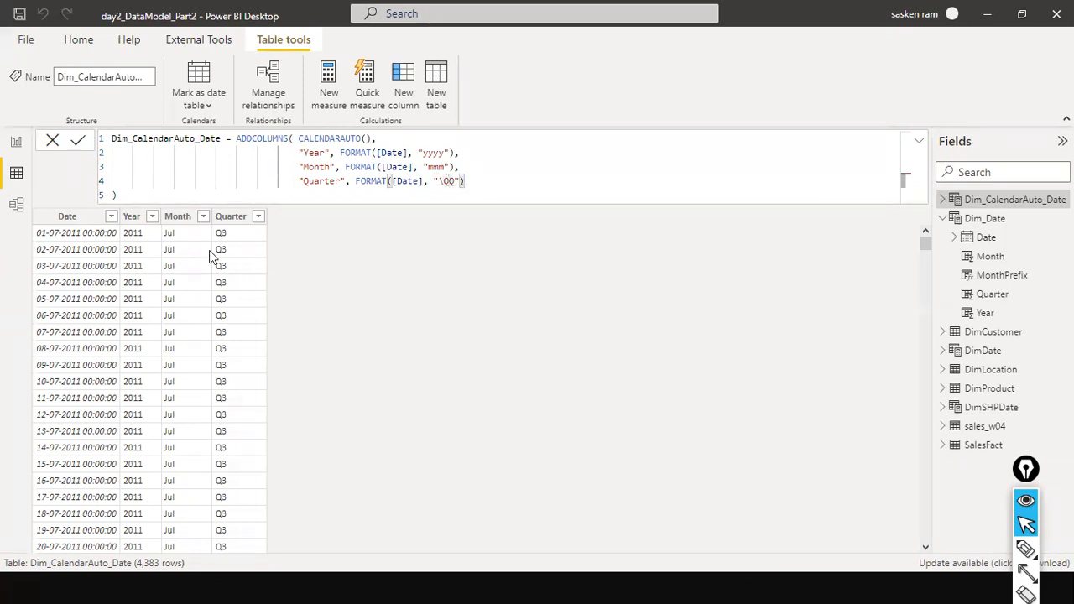
Add a "Month Number" column name on a new line below the Quarter line in the ADDCOLUMNS expression.
click(453, 183)
scroll(263, 333, down, 3)
scroll(263, 333, up, 3)
text(,)
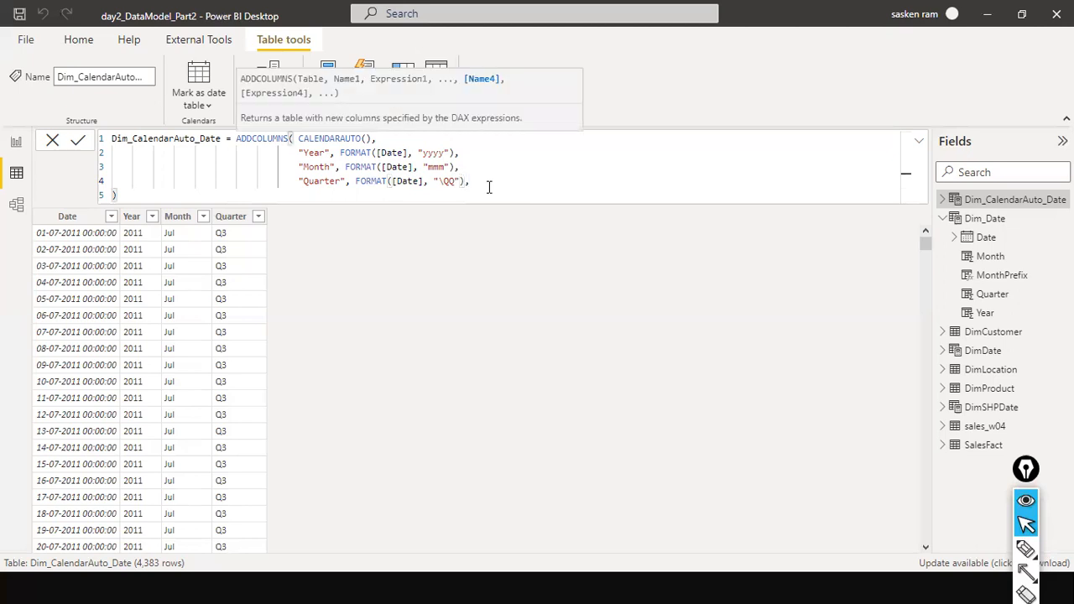
key(shift+Return)
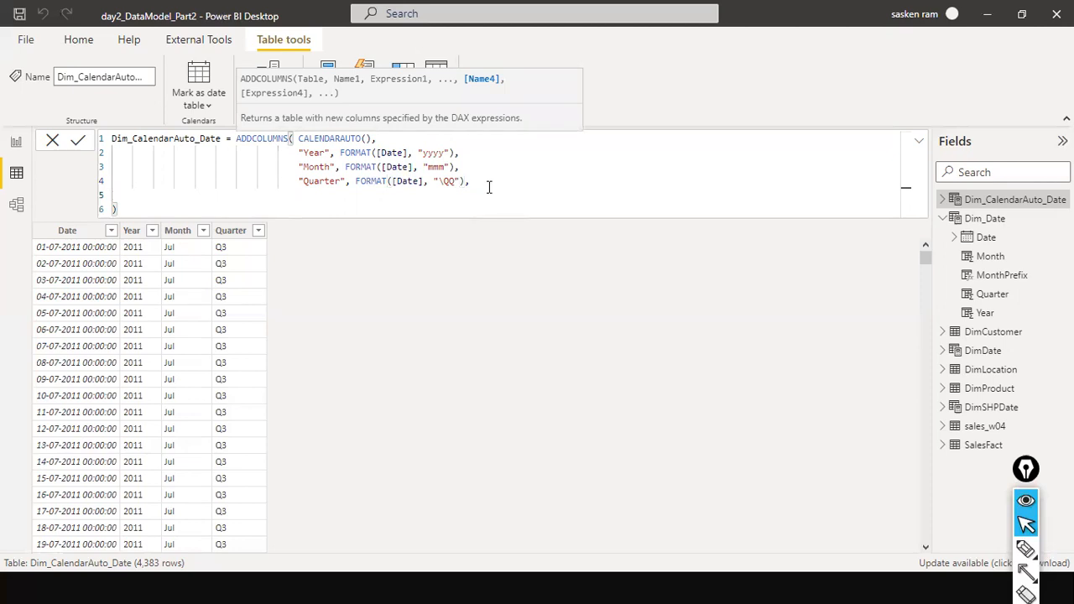
text("Month Number")
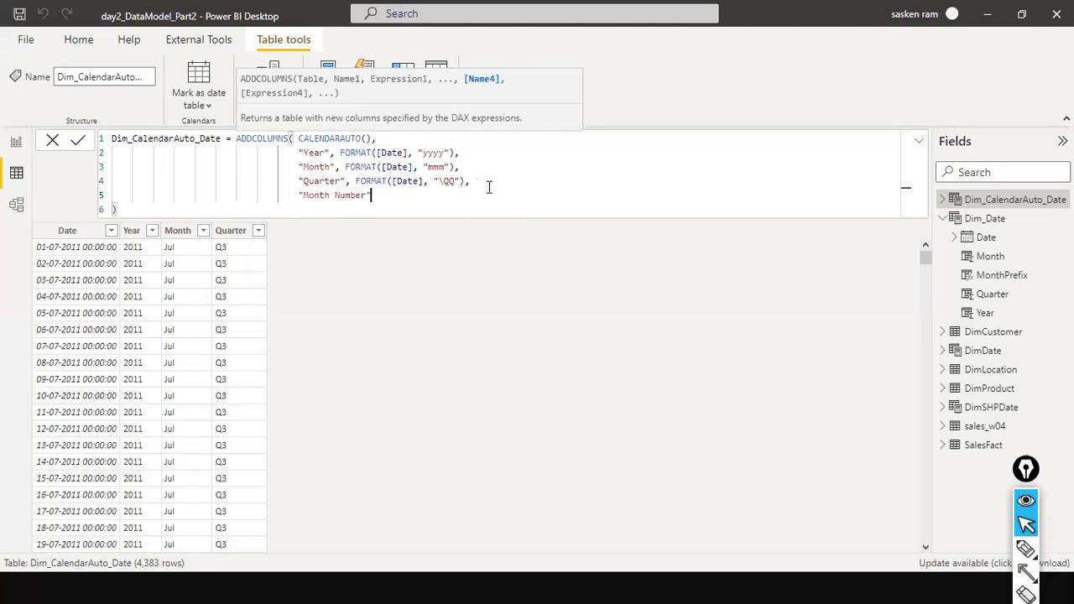
Define the Month Number column as MONTH([Date]) and commit the table formula.
text(, MONTH)
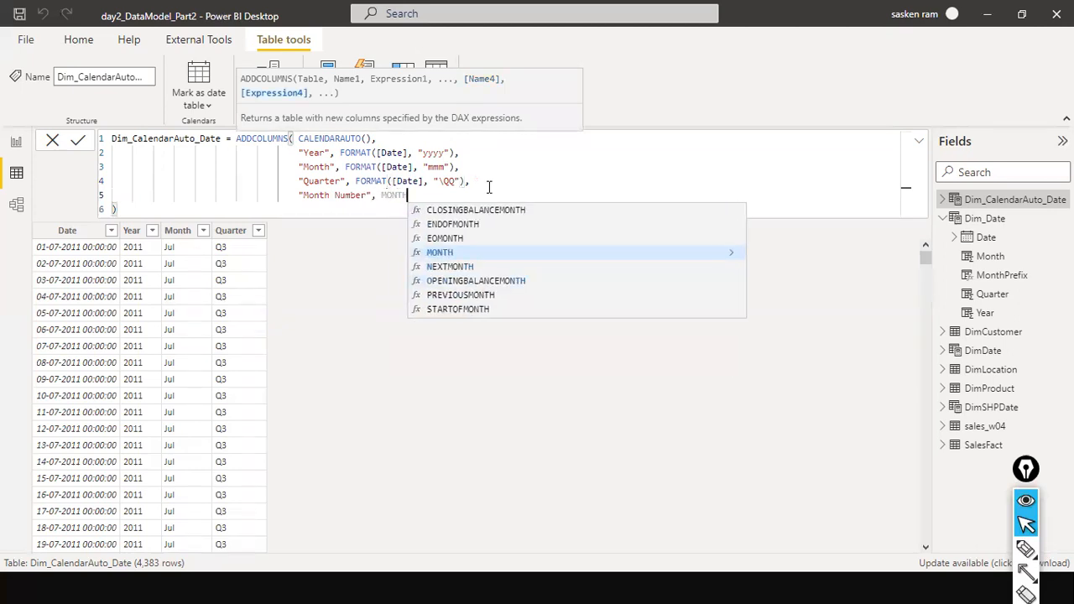
text(()
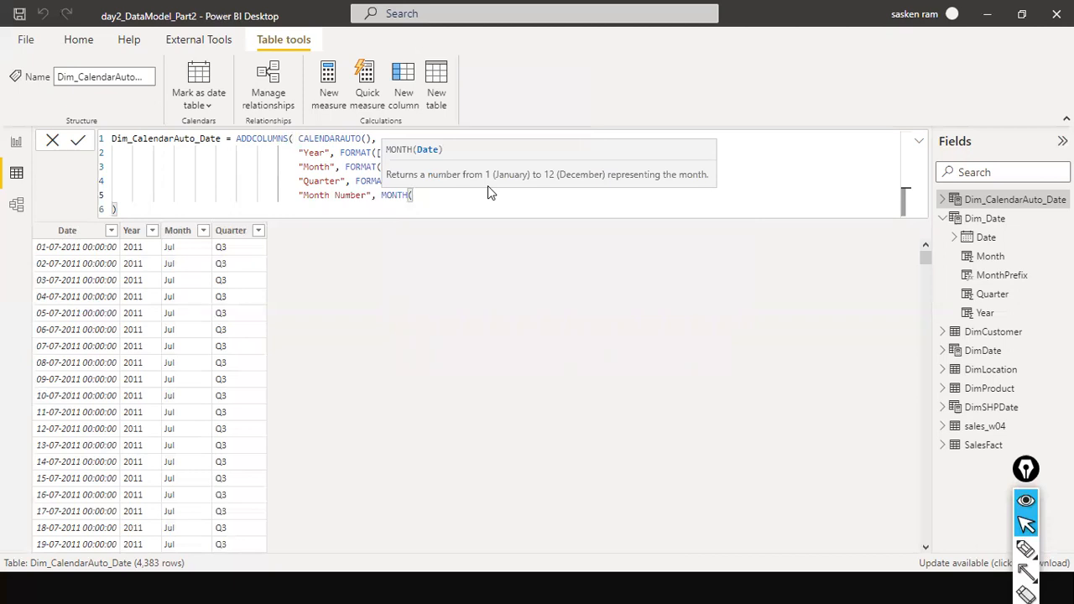
text([)
key(Down)
key(Down)
key(Tab)
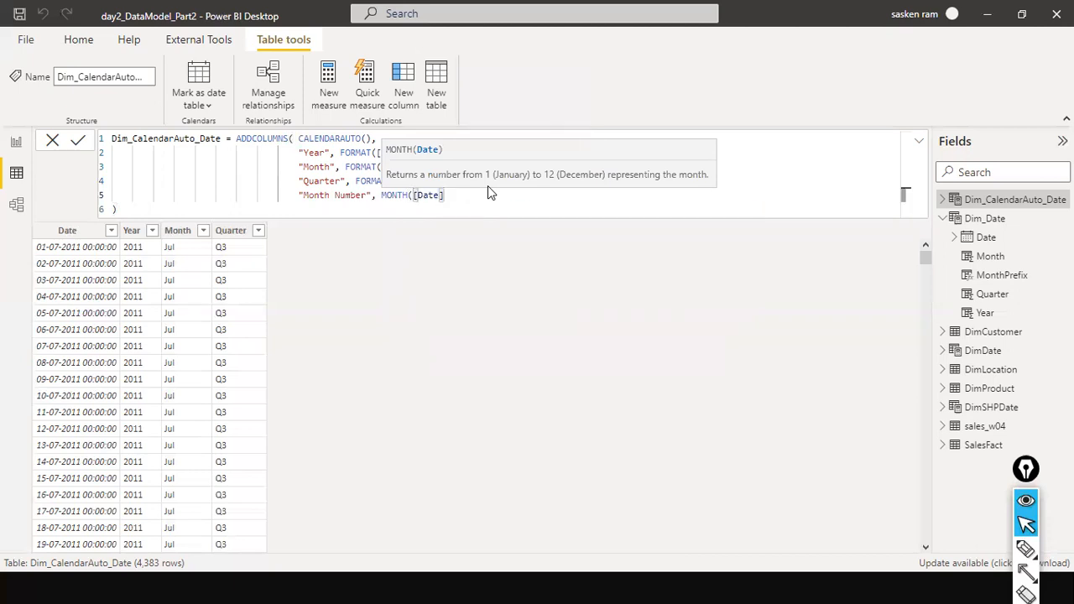
text())
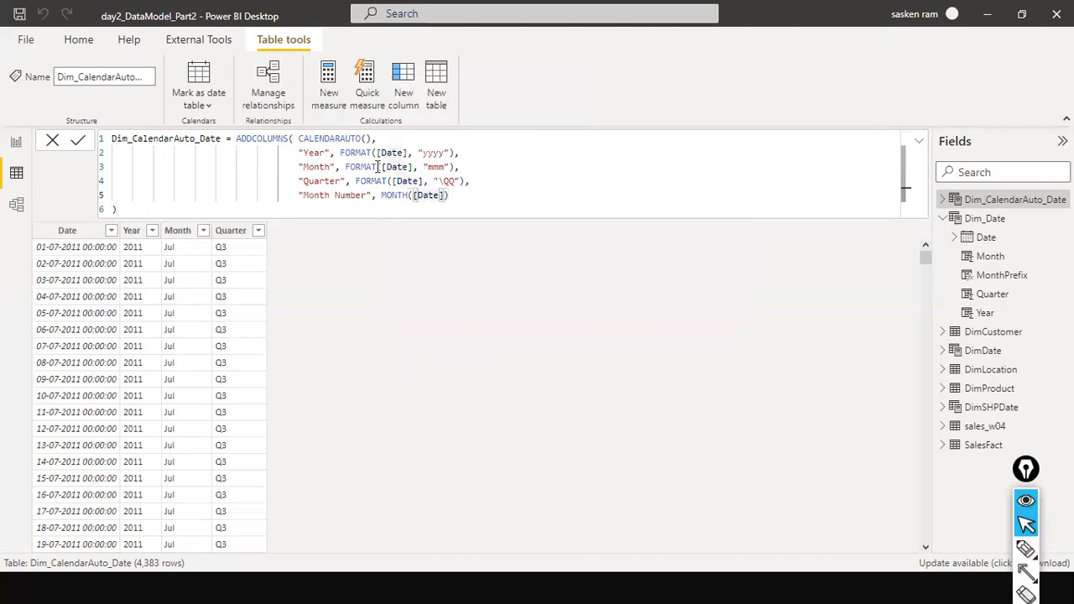
click(392, 209)
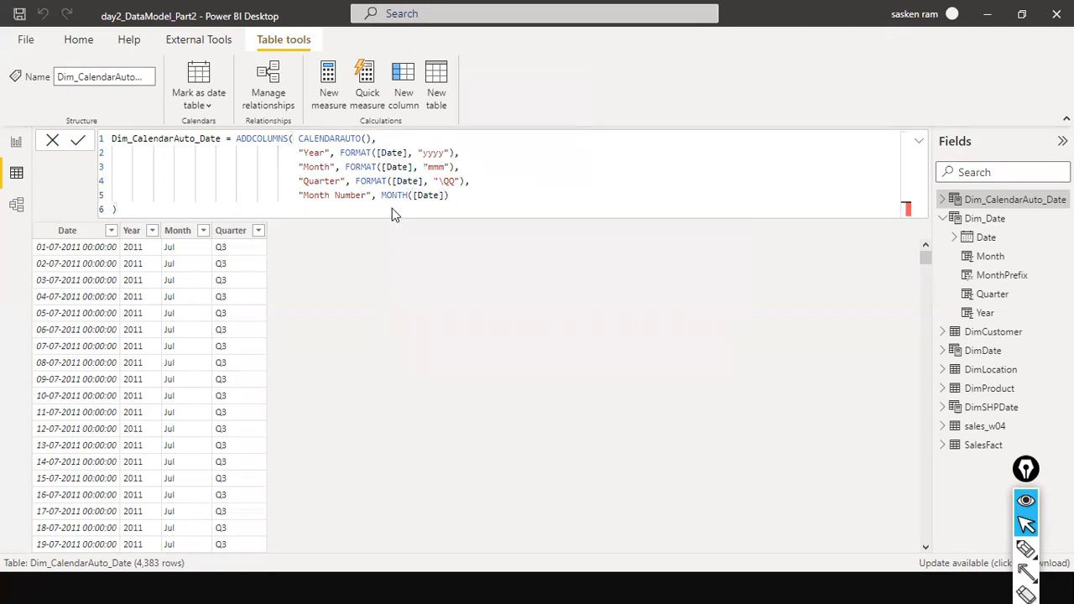
key(Return)
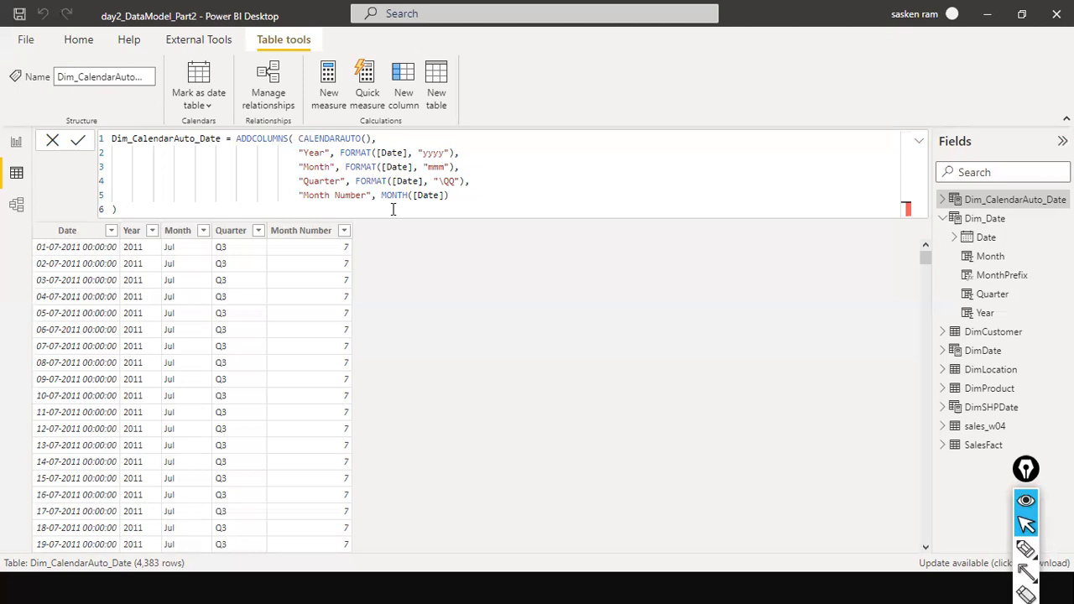
Leave the Dim_CalendarAuto_Date formula without further edits and collapse the formula editor to one line.
click(335, 140)
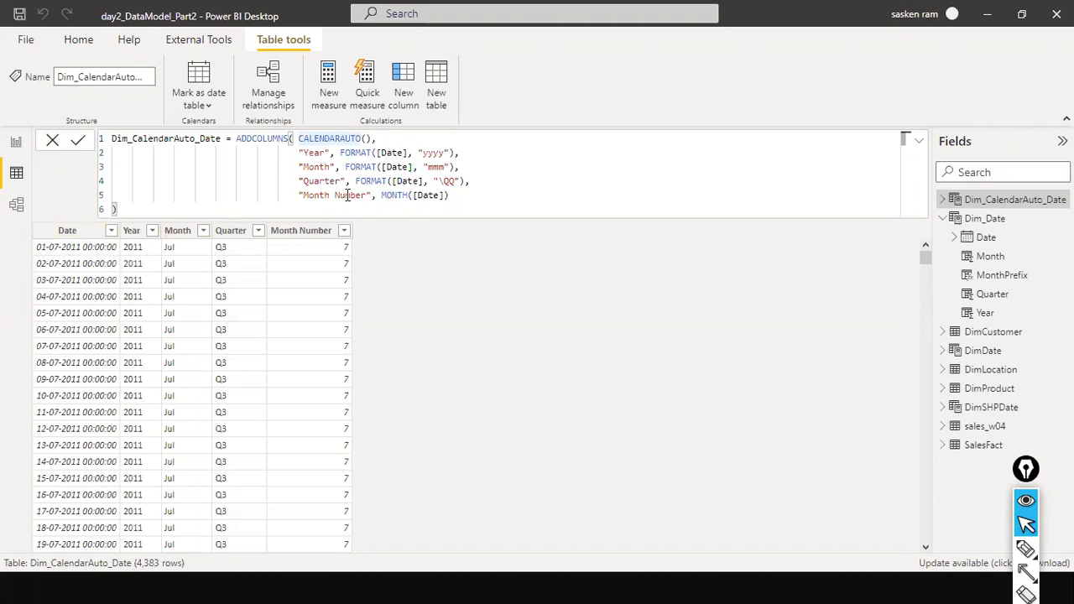
click(489, 194)
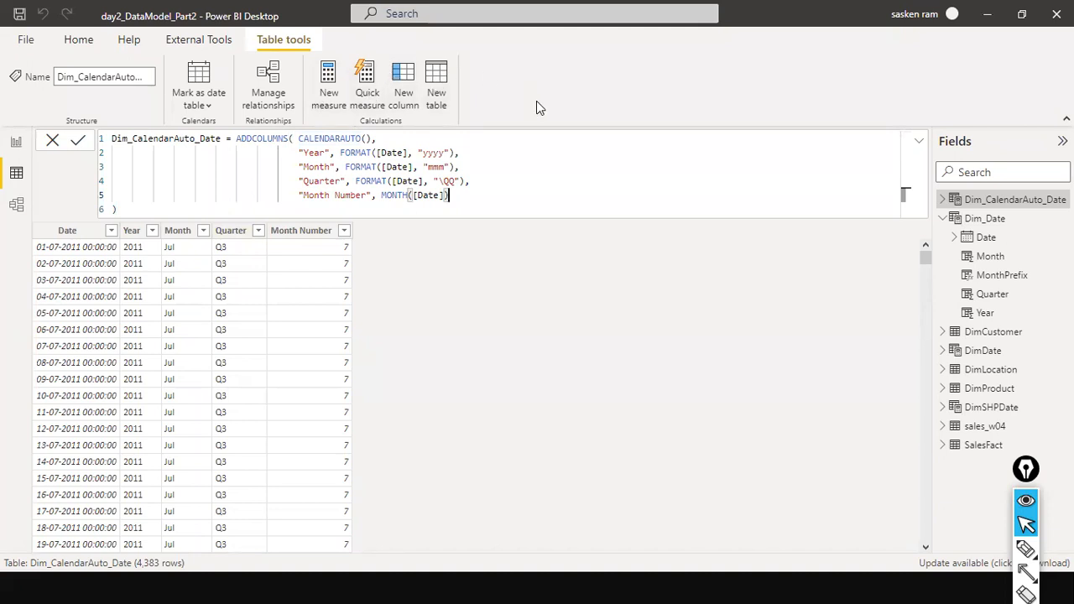
click(159, 210)
click(51, 141)
click(52, 143)
click(918, 142)
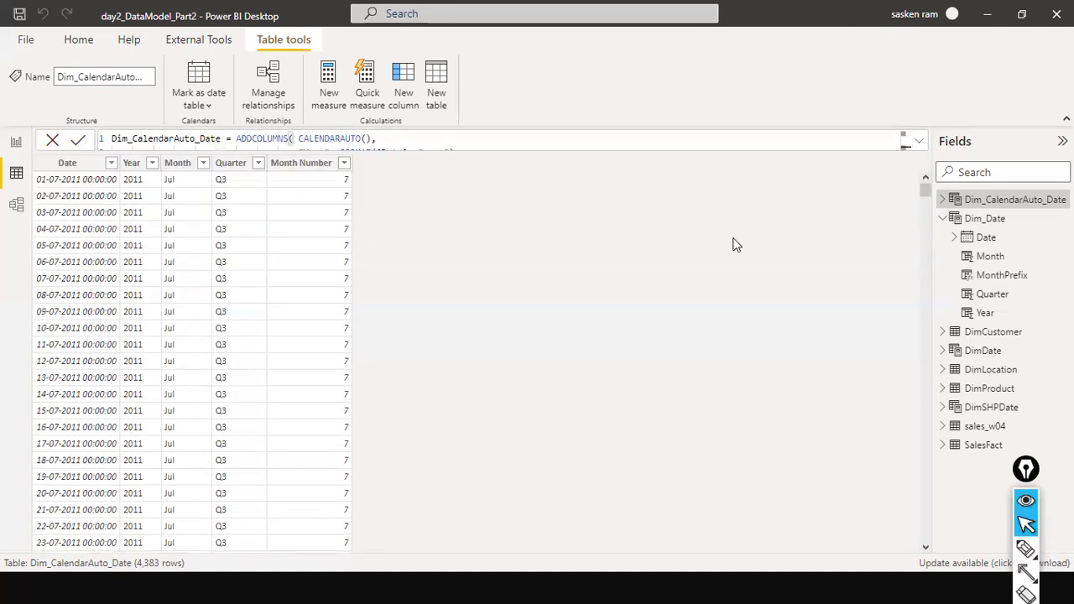
Switch to the report view, try to save the document, and dismiss the resulting dialog.
click(16, 143)
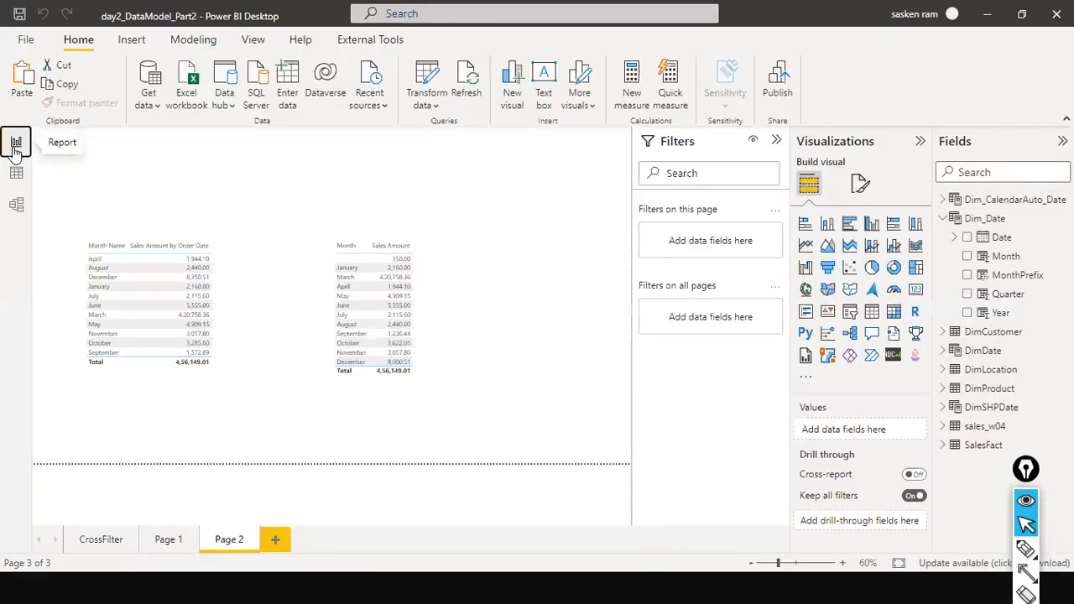
click(26, 40)
click(47, 124)
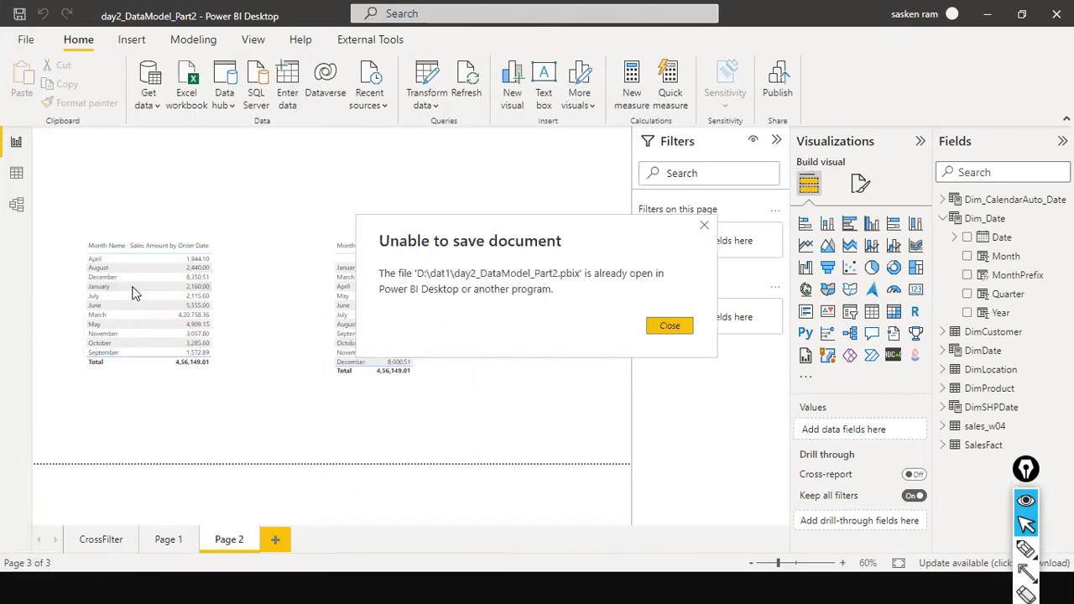
click(671, 330)
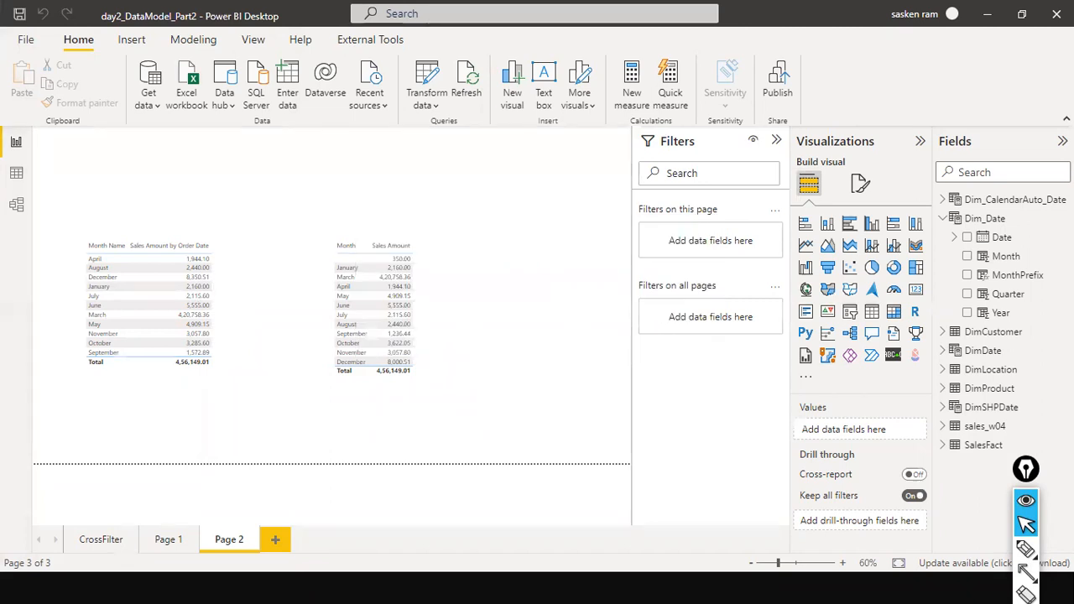